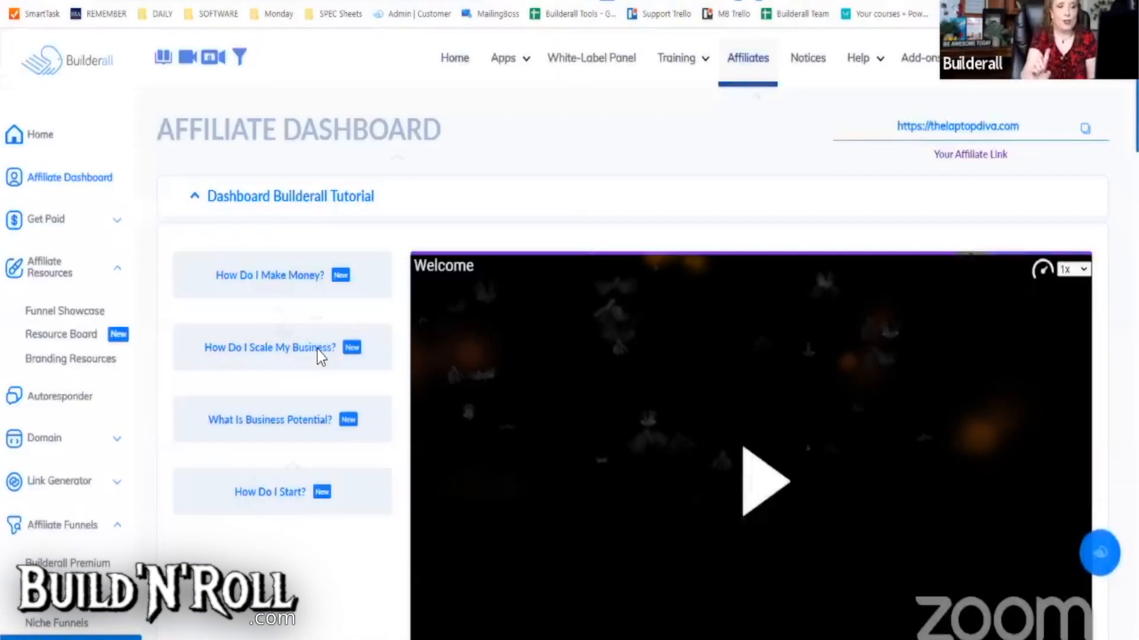
# - Open the Affiliate Funnels library from the left sidebar
pyautogui.scroll(-2, 103, 538)
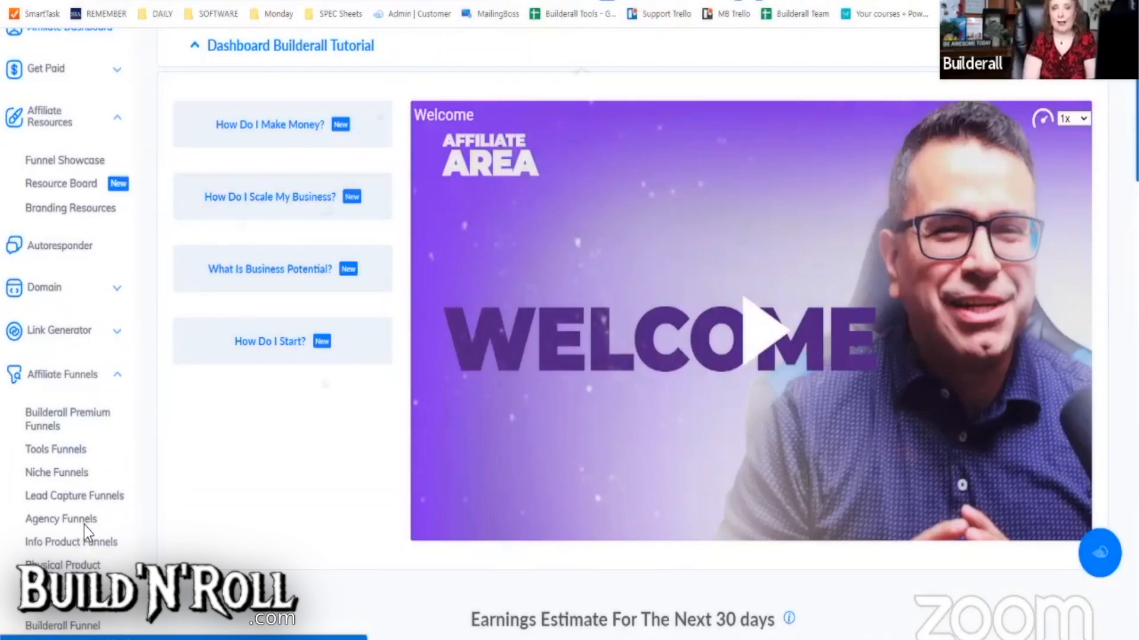
pyautogui.click(85, 524)
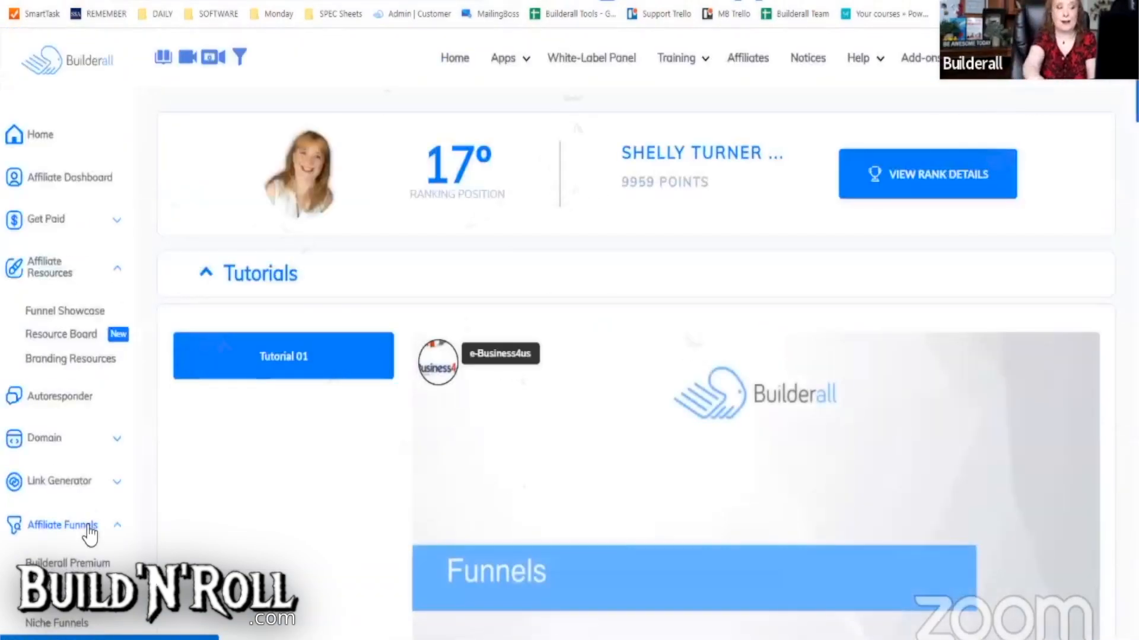
pyautogui.scroll(-12, 653, 475)
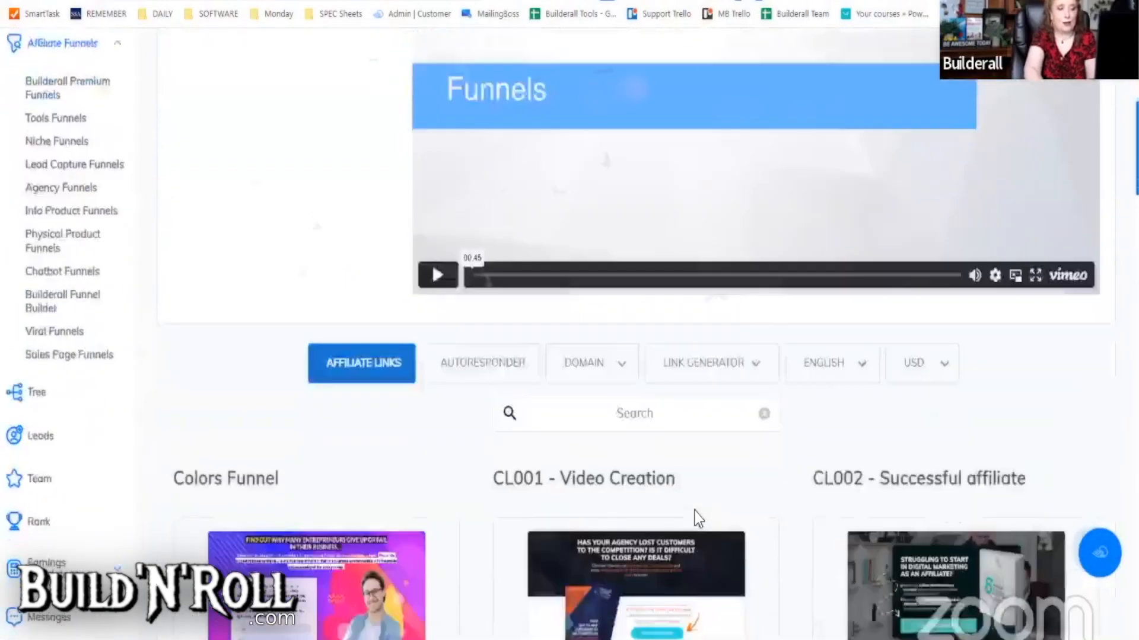
pyautogui.scroll(-1, 488, 365)
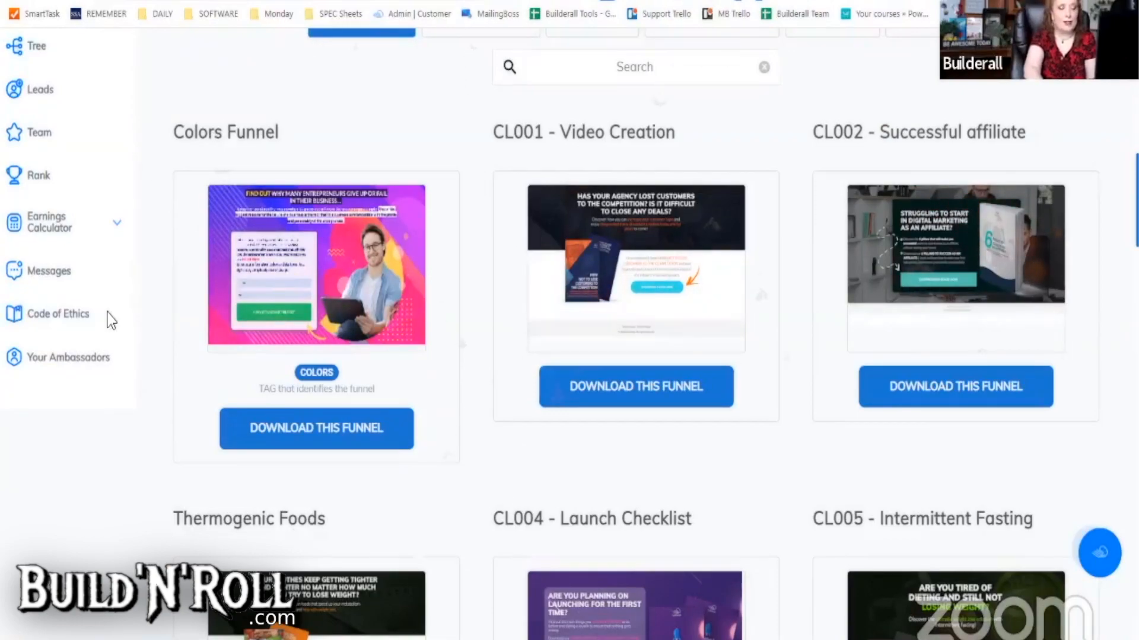
pyautogui.moveTo(287, 326)
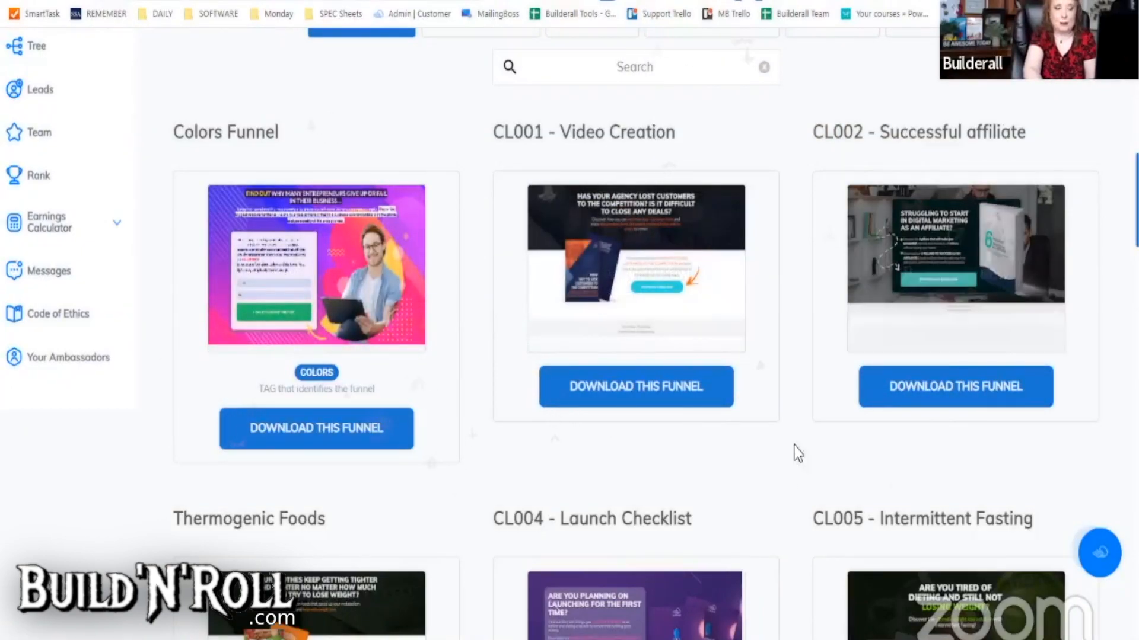
# - Scroll the funnel cards past CL014EN - Study at Home down to the CL015 funnel
pyautogui.scroll(-10, 786, 474)
pyautogui.scroll(-14, 786, 498)
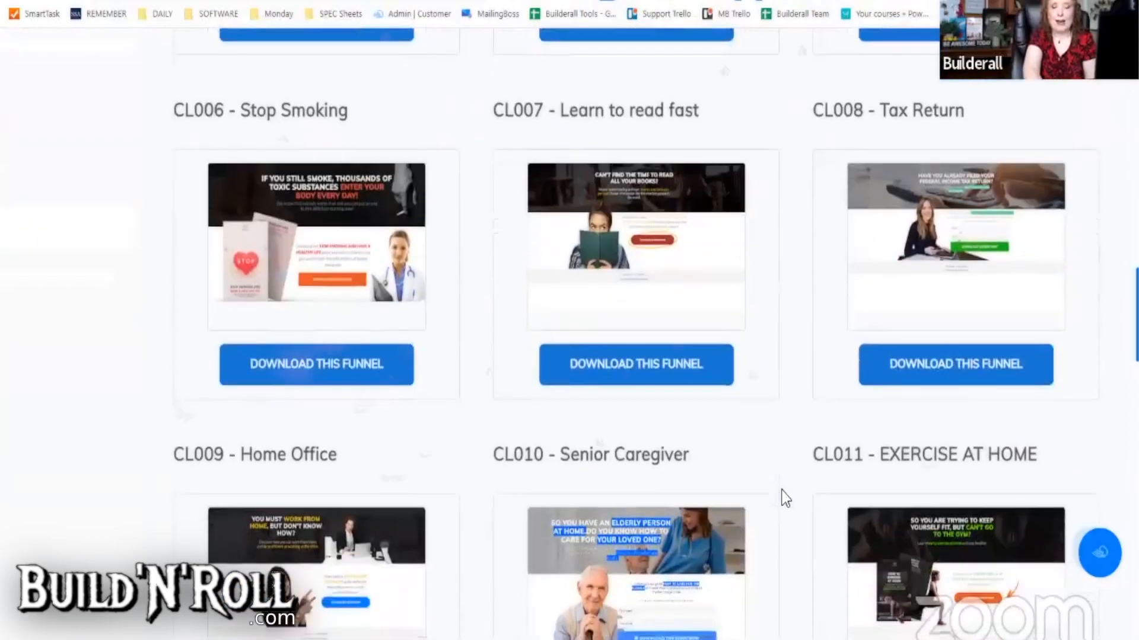
pyautogui.scroll(-3, 786, 502)
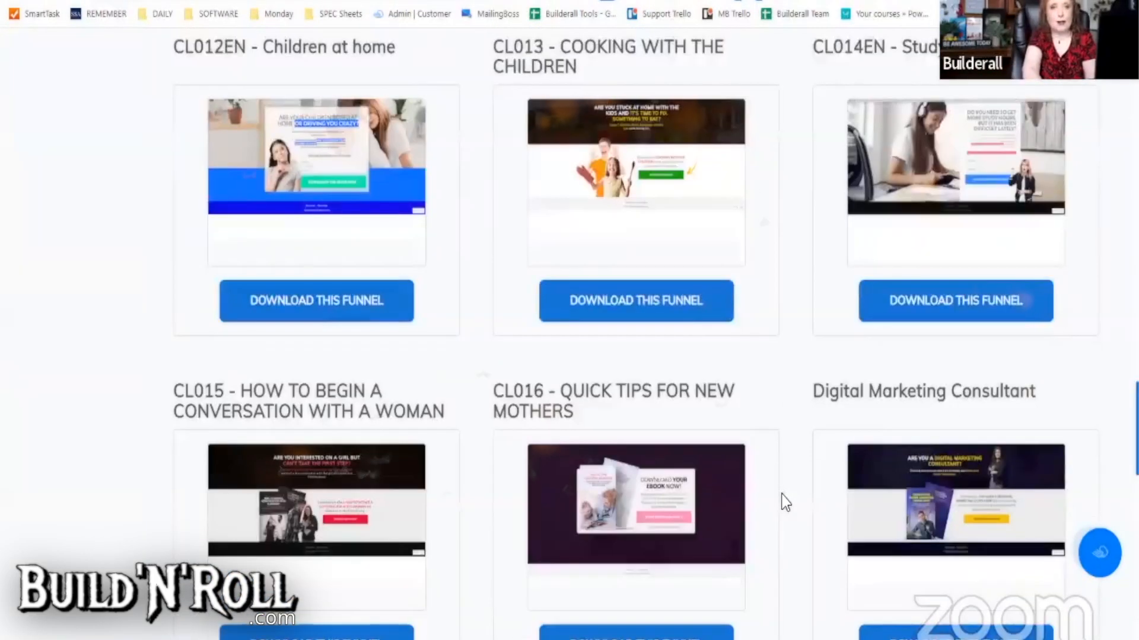
pyautogui.scroll(-3, 783, 519)
pyautogui.scroll(8, 784, 521)
pyautogui.scroll(-3, 788, 526)
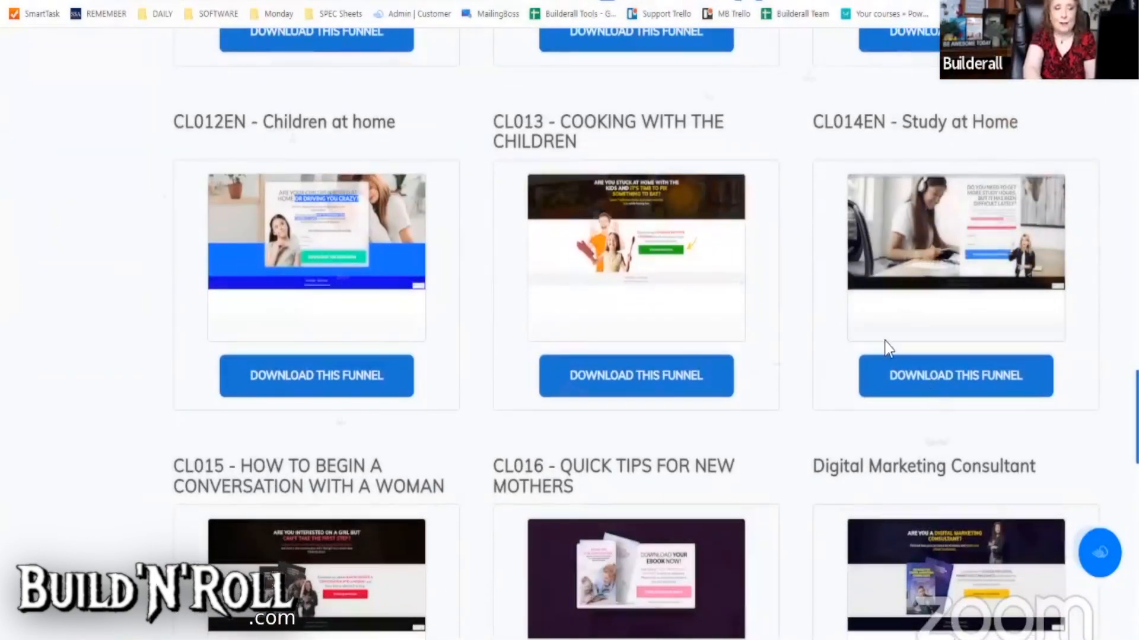
pyautogui.moveTo(904, 125); pyautogui.dragTo(1000, 125)
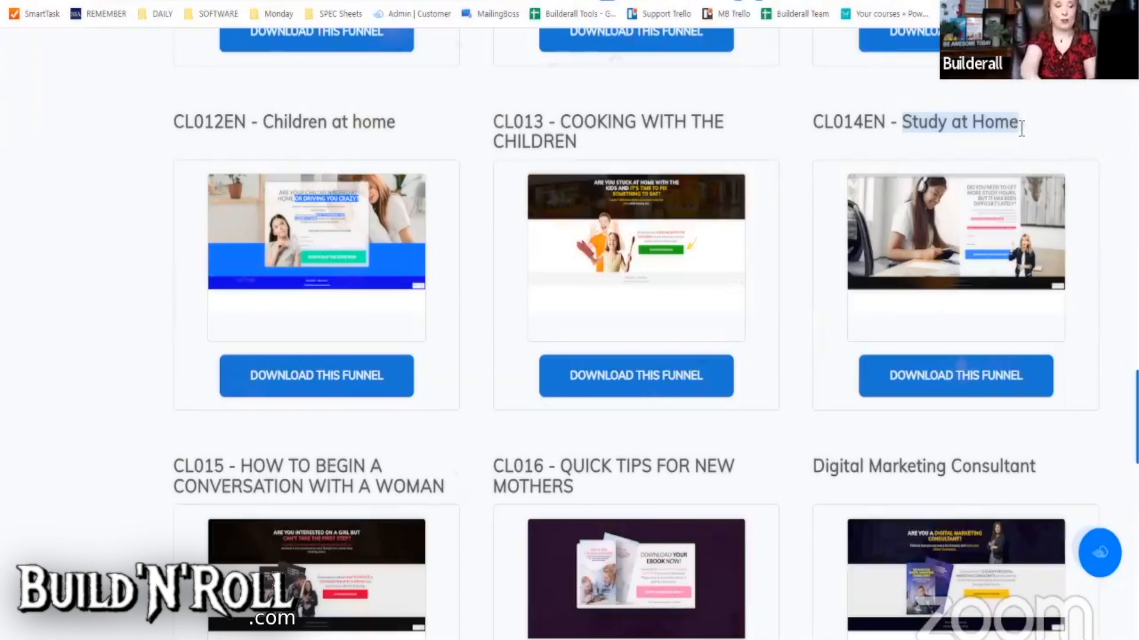
pyautogui.scroll(-5, 923, 381)
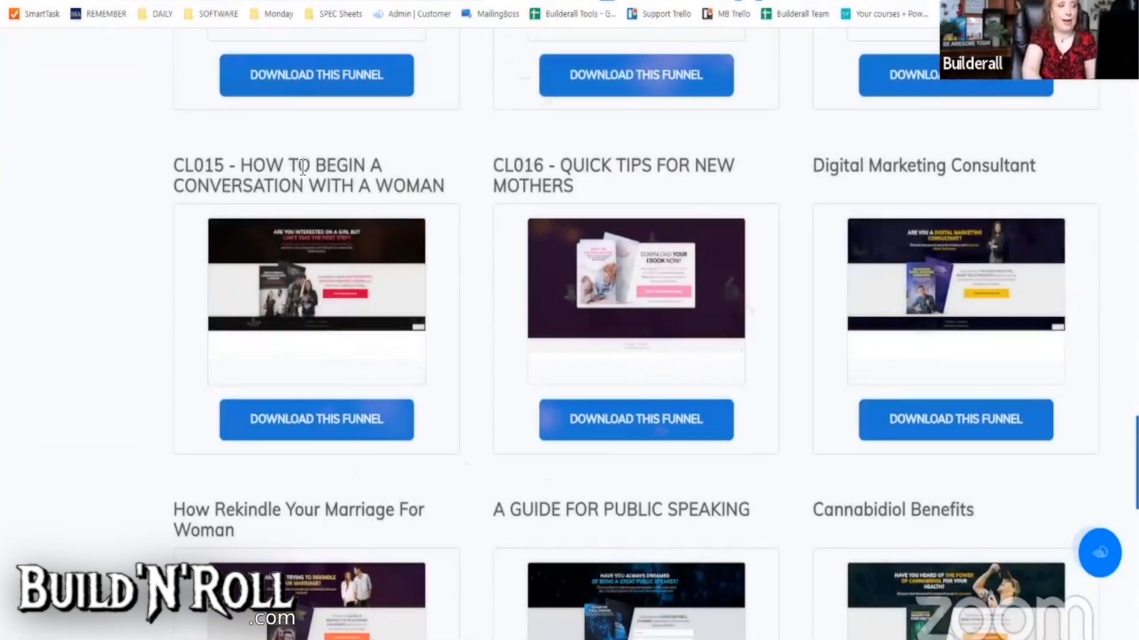
pyautogui.moveTo(311, 274)
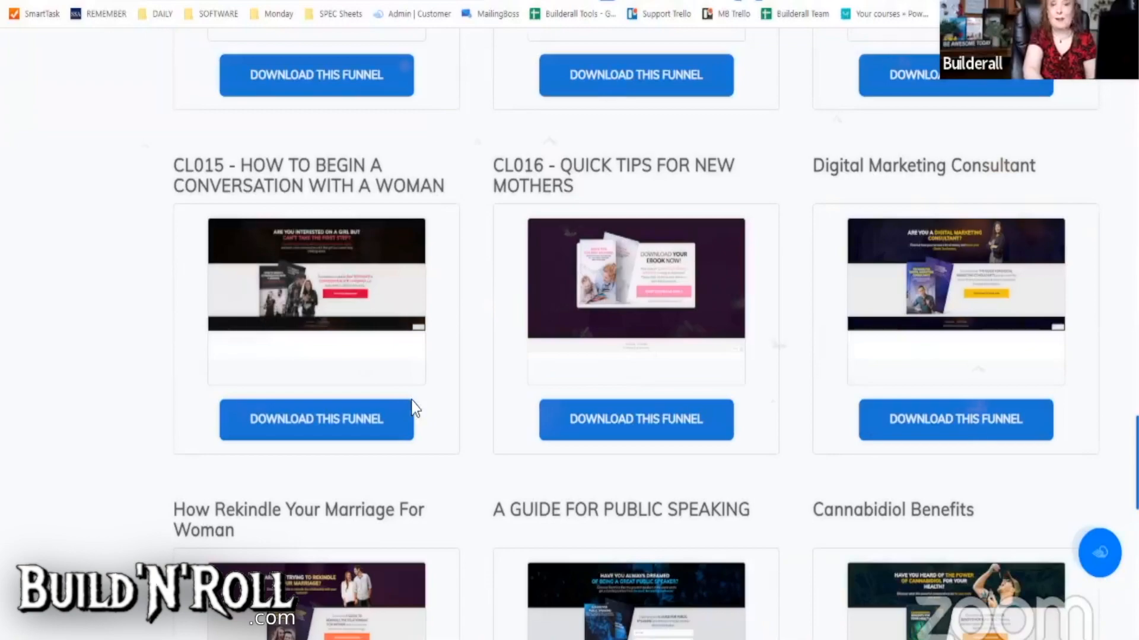
# - Download and confirm the CL015 funnel import, then go to the site dashboard
pyautogui.click(304, 430)
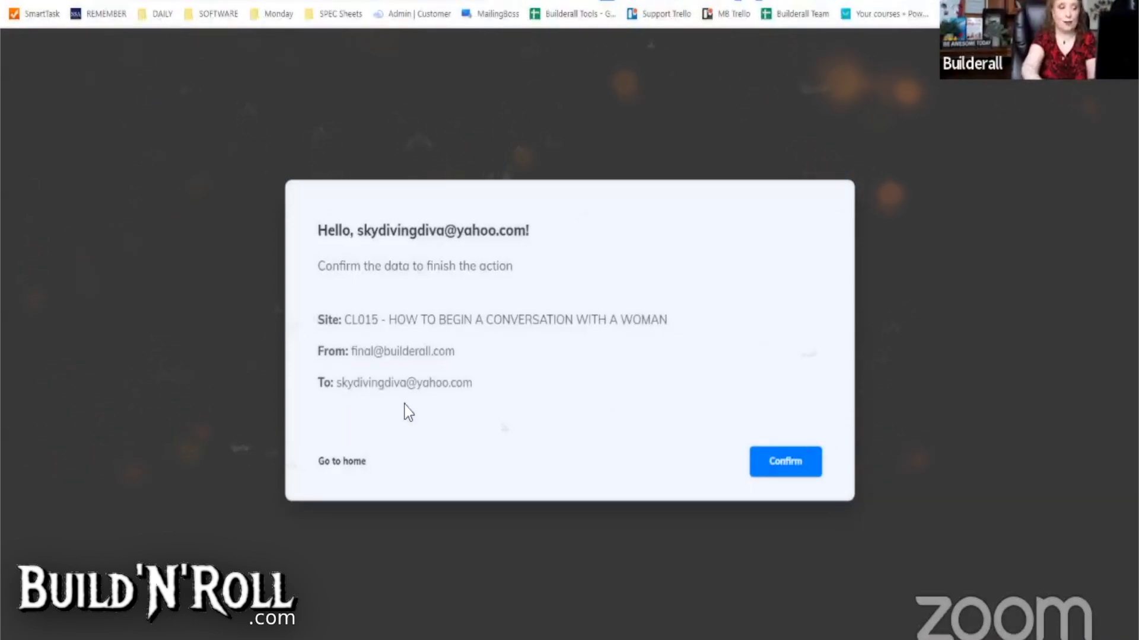
pyautogui.moveTo(352, 351); pyautogui.dragTo(457, 356)
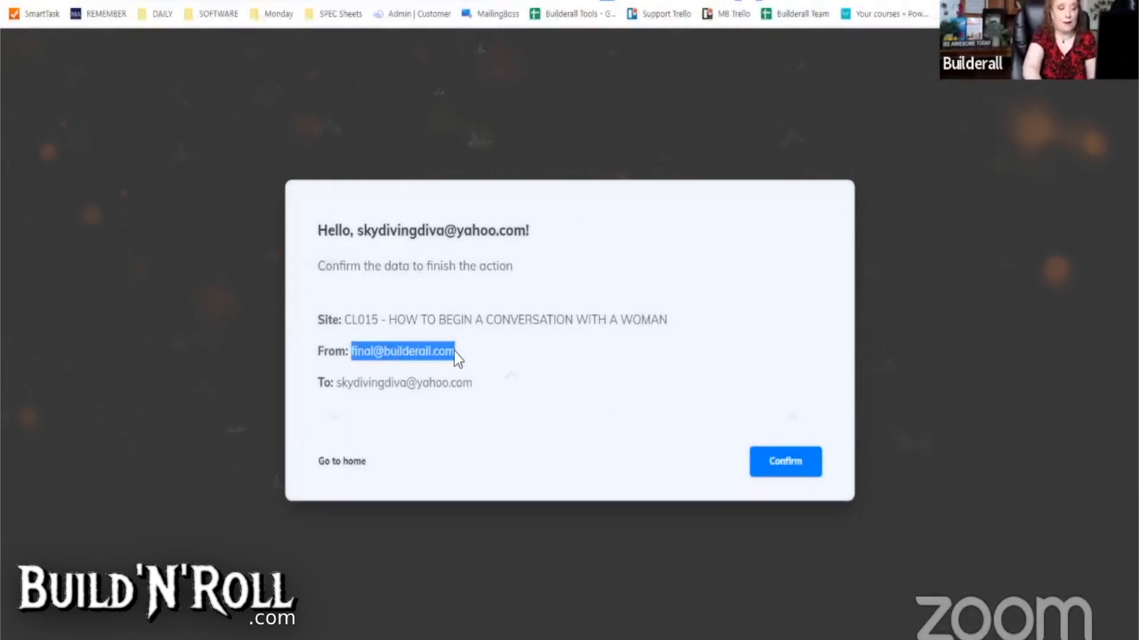
pyautogui.moveTo(337, 382); pyautogui.dragTo(473, 382)
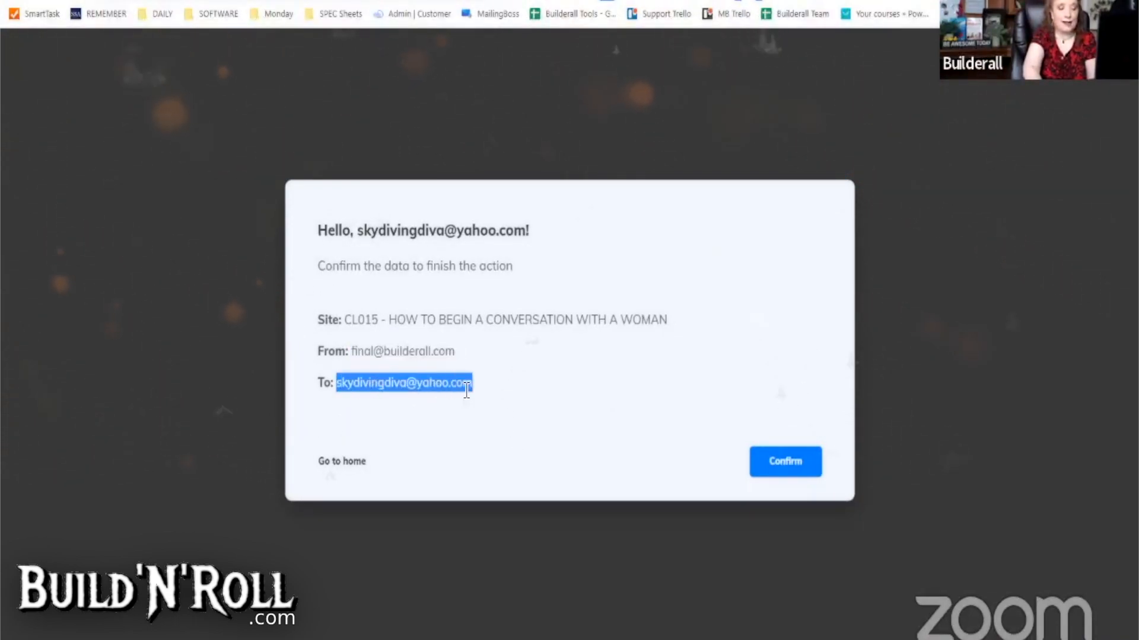
pyautogui.click(777, 466)
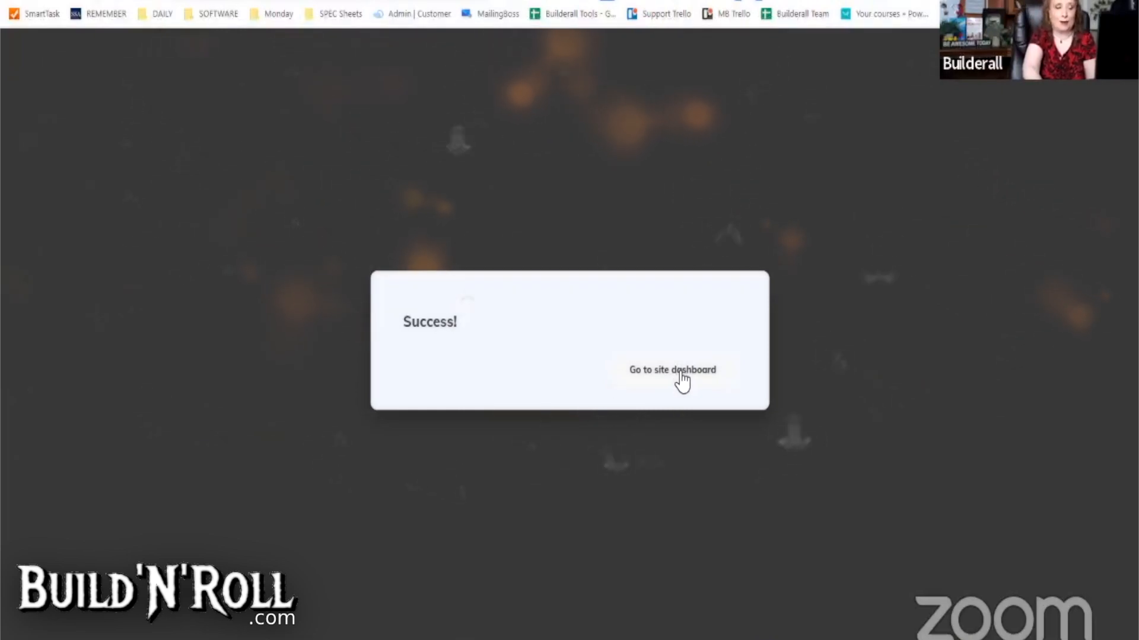
pyautogui.click(671, 373)
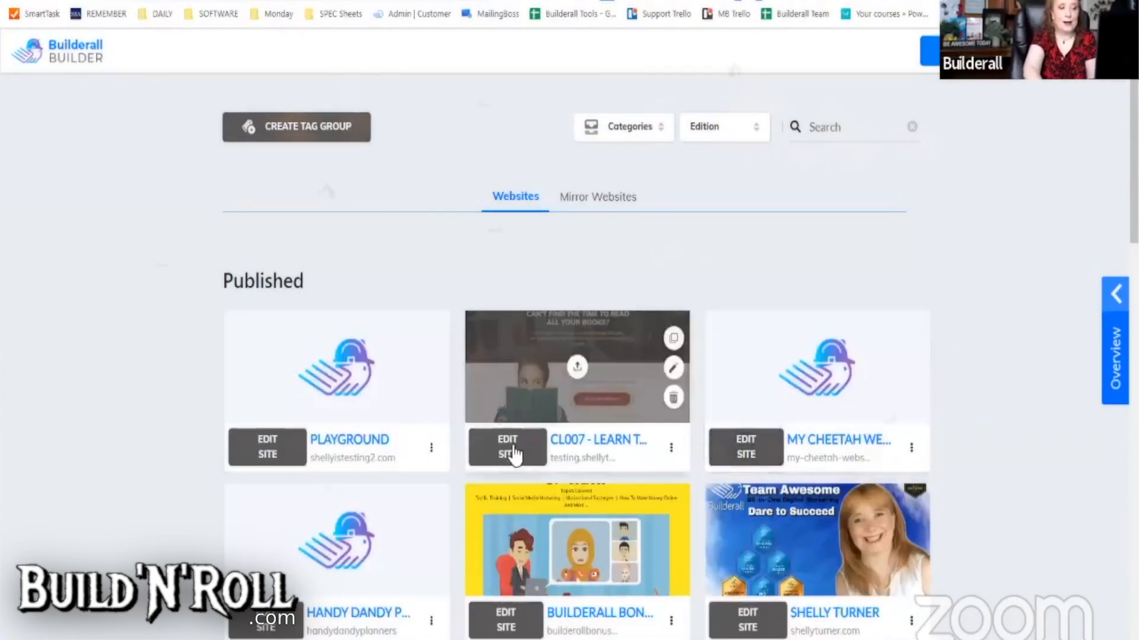
# - Scroll to the Unpublished sites and open the CL015 site for editing
pyautogui.scroll(-1, 560, 475)
pyautogui.scroll(-12, 558, 481)
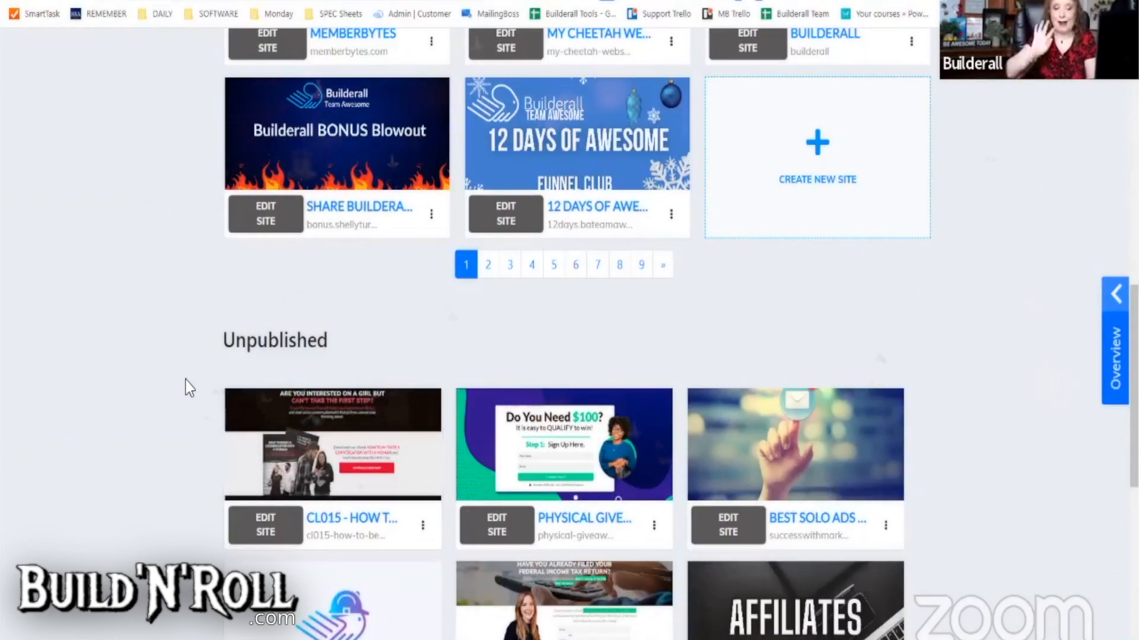
pyautogui.click(268, 532)
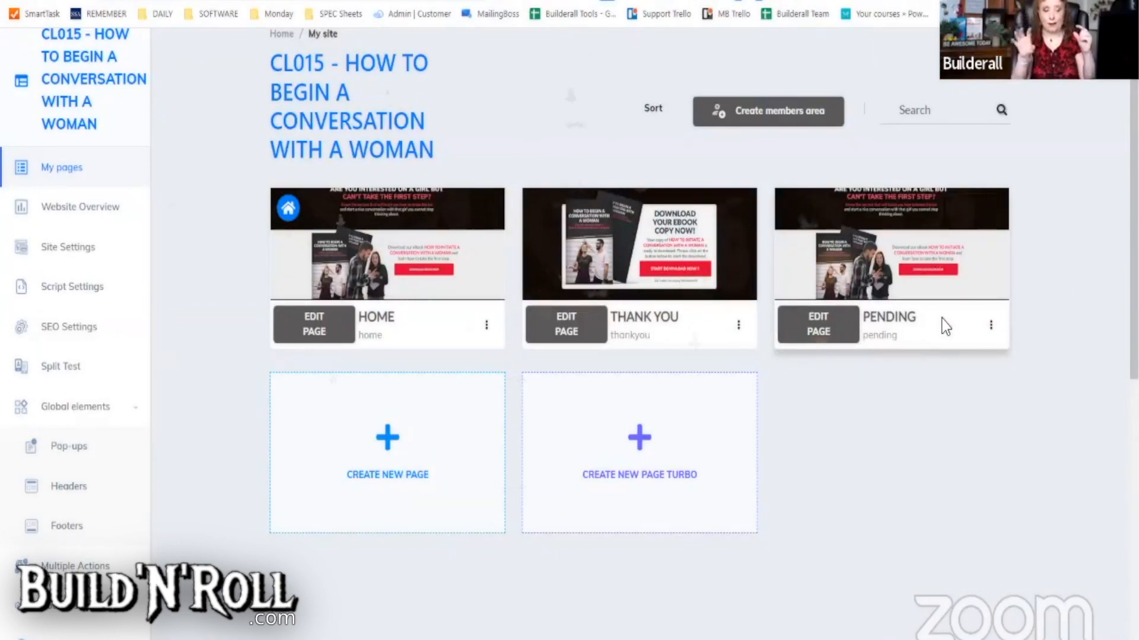
# - Sort the CL015 pages so PENDING comes before THANK YOU and save the order
pyautogui.moveTo(685, 281)
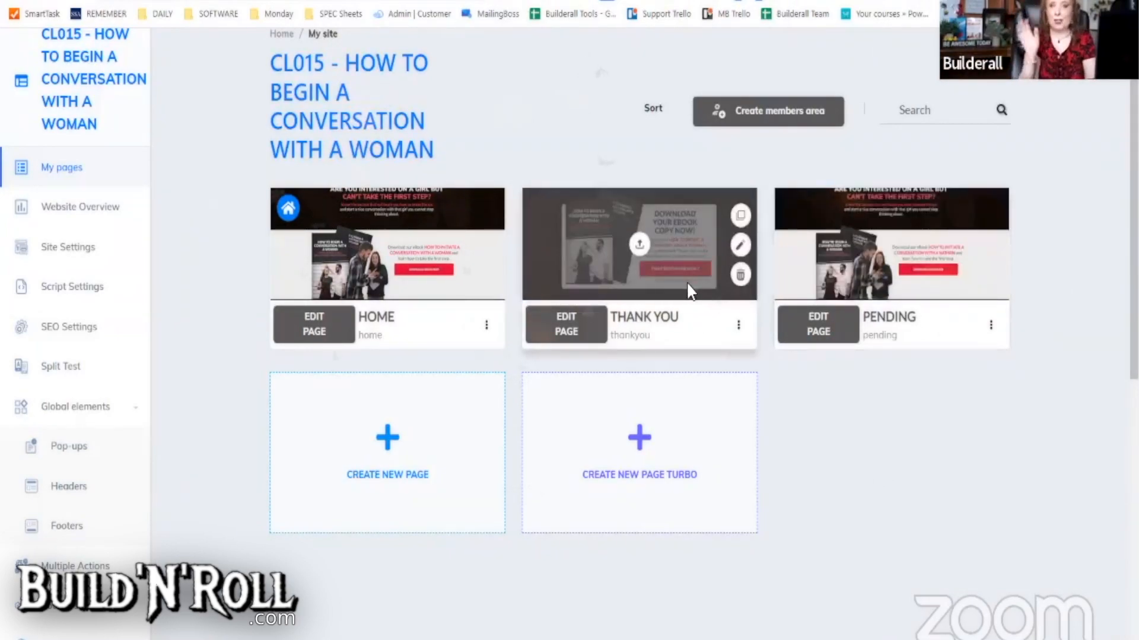
pyautogui.click(653, 112)
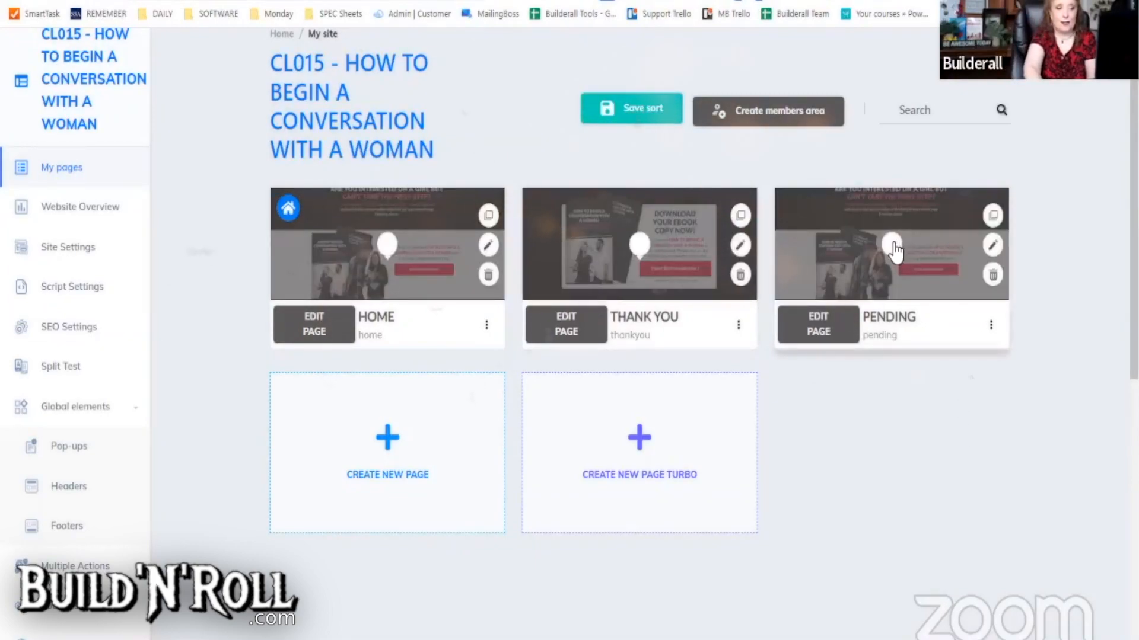
pyautogui.moveTo(894, 249); pyautogui.dragTo(639, 244)
pyautogui.click(636, 111)
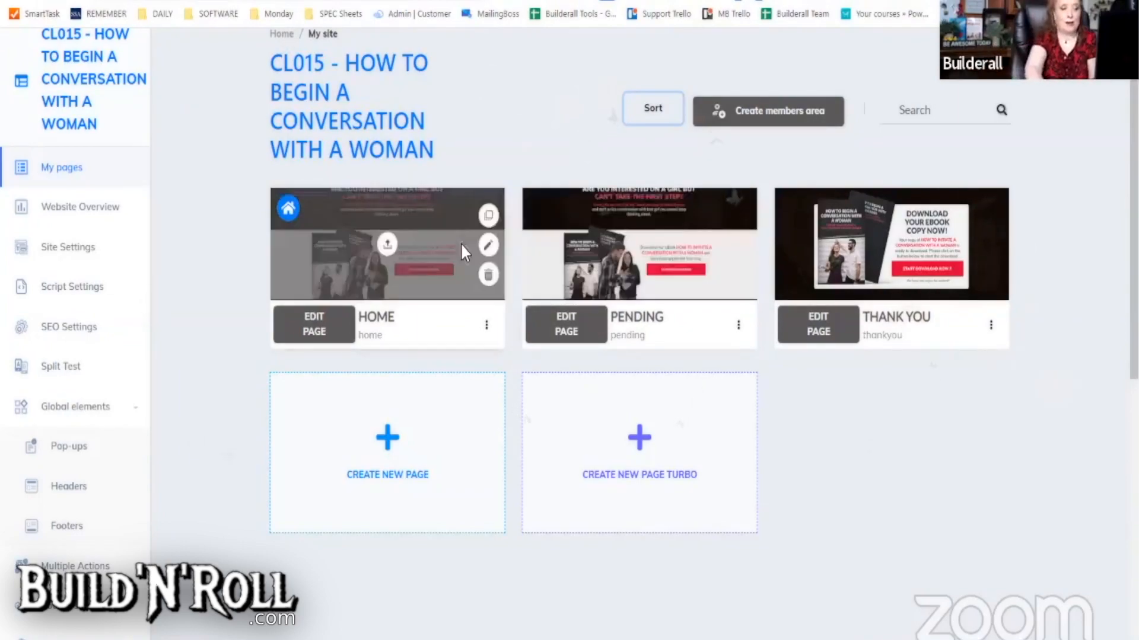
pyautogui.moveTo(592, 258)
pyautogui.moveTo(806, 253)
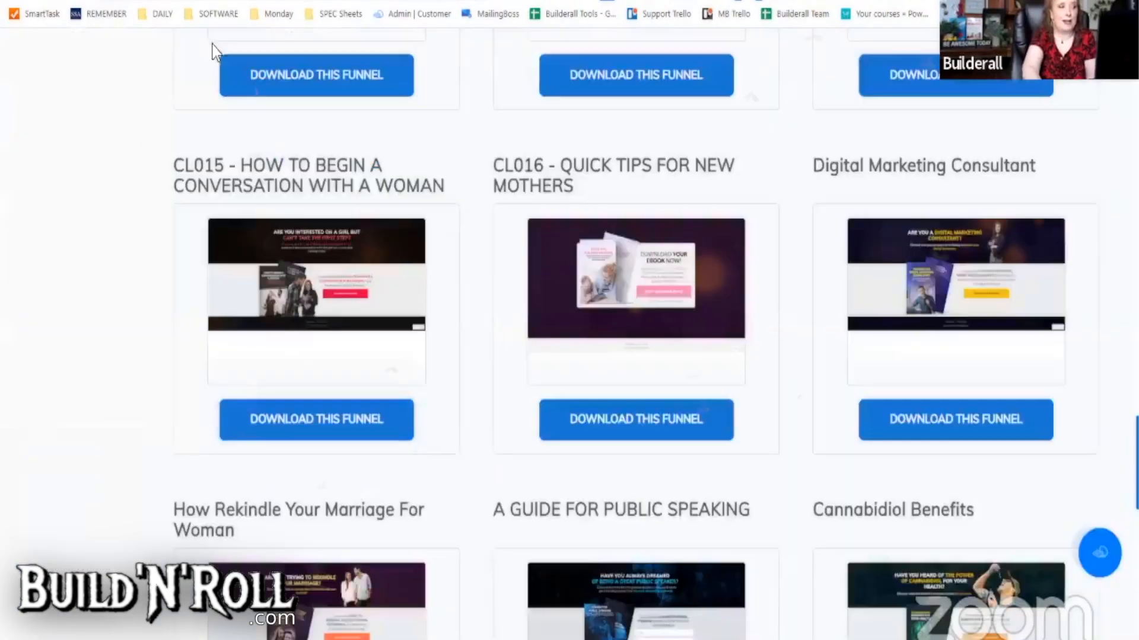
# - Launch MailingBoss 5.0 from the Builderall apps menu
pyautogui.scroll(20, 363, 313)
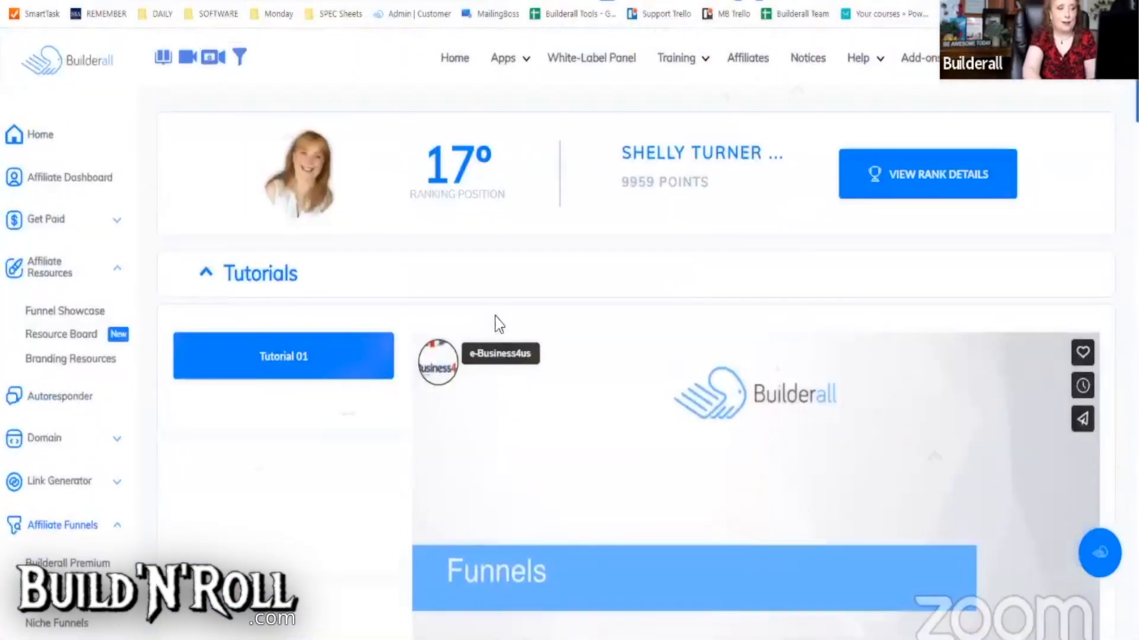
pyautogui.click(503, 69)
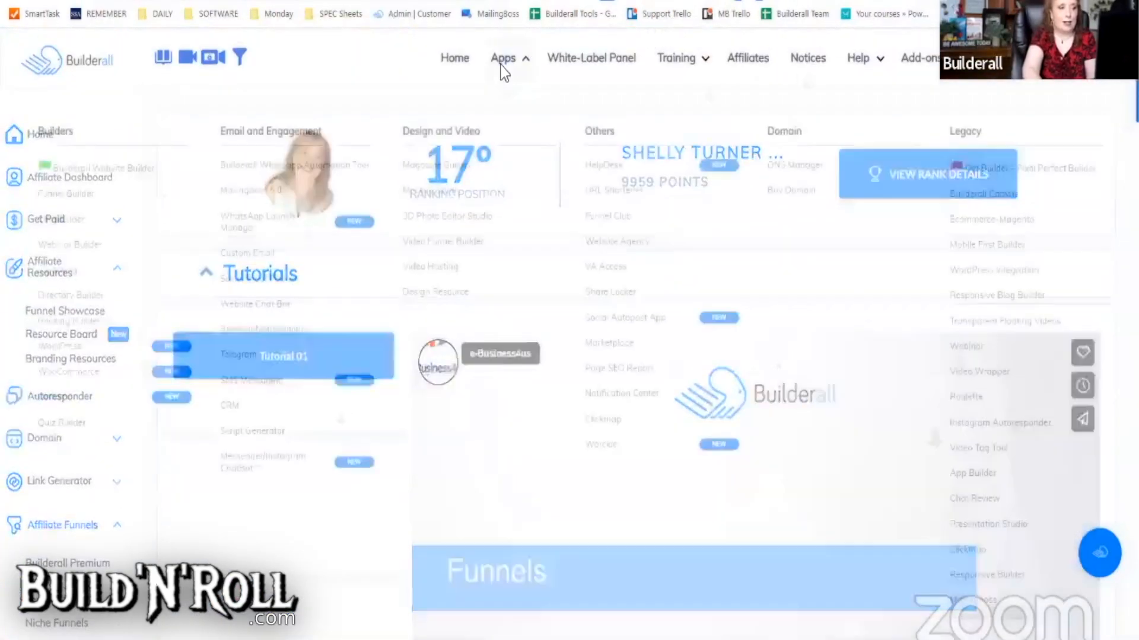
pyautogui.click(243, 190)
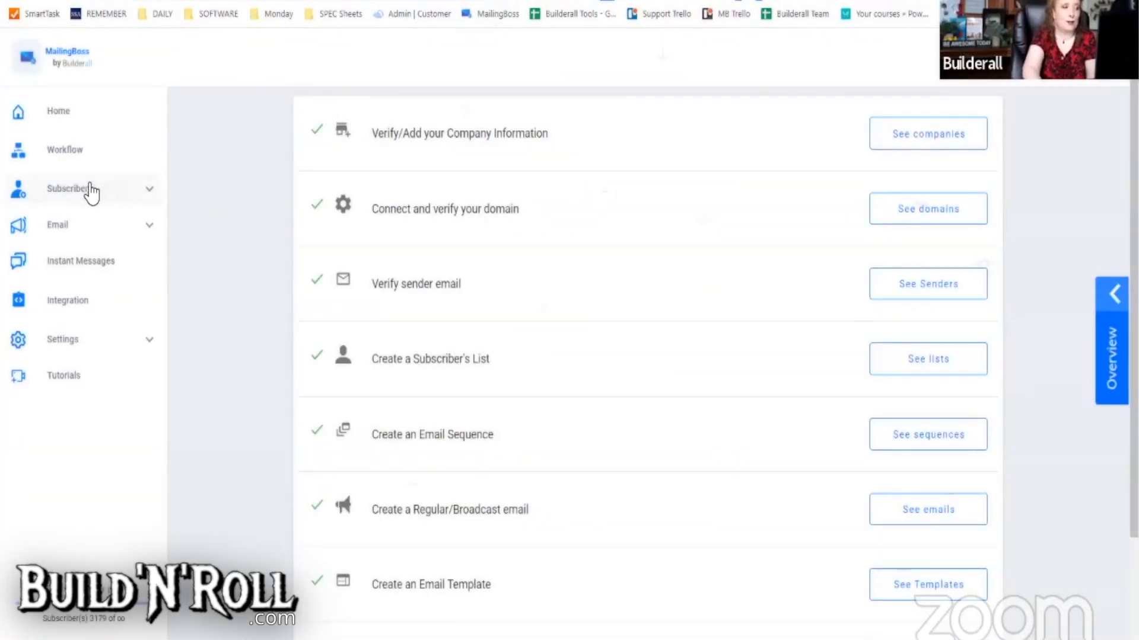
# - Open the Subscribers > Lists page and view the lists as a table
pyautogui.click(91, 191)
pyautogui.click(45, 224)
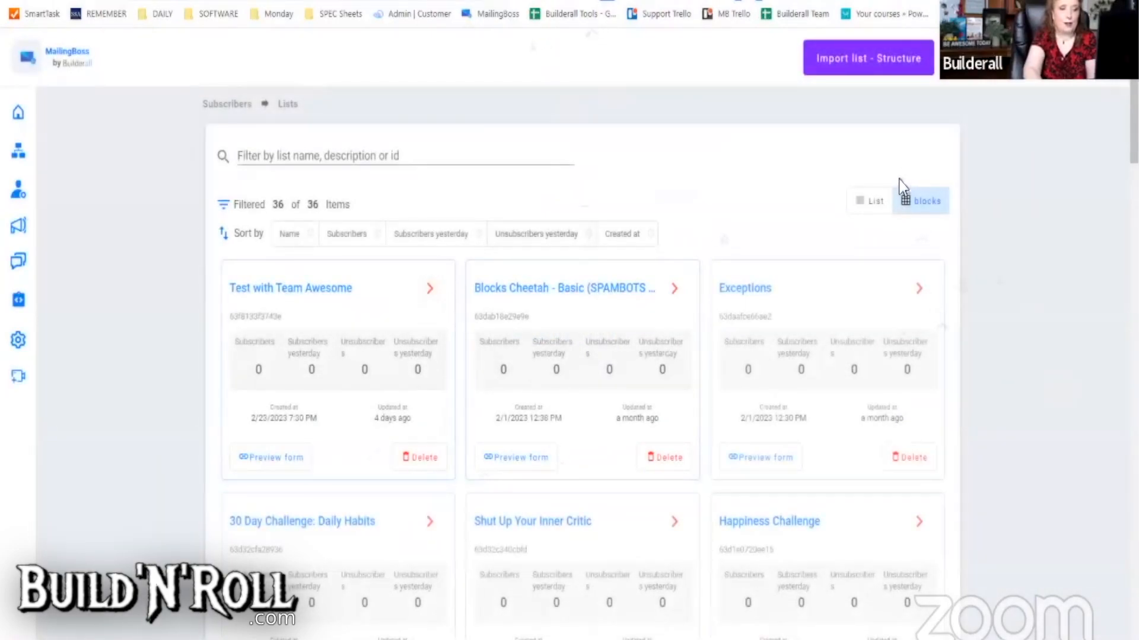
pyautogui.click(874, 203)
pyautogui.scroll(-20, 430, 466)
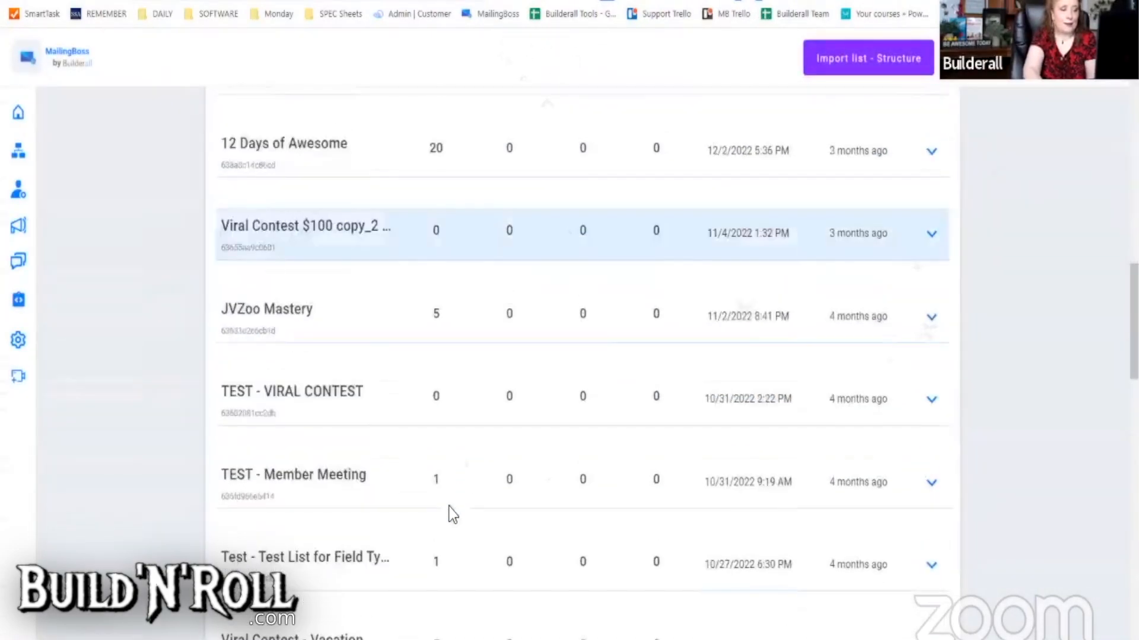
pyautogui.scroll(20, 445, 485)
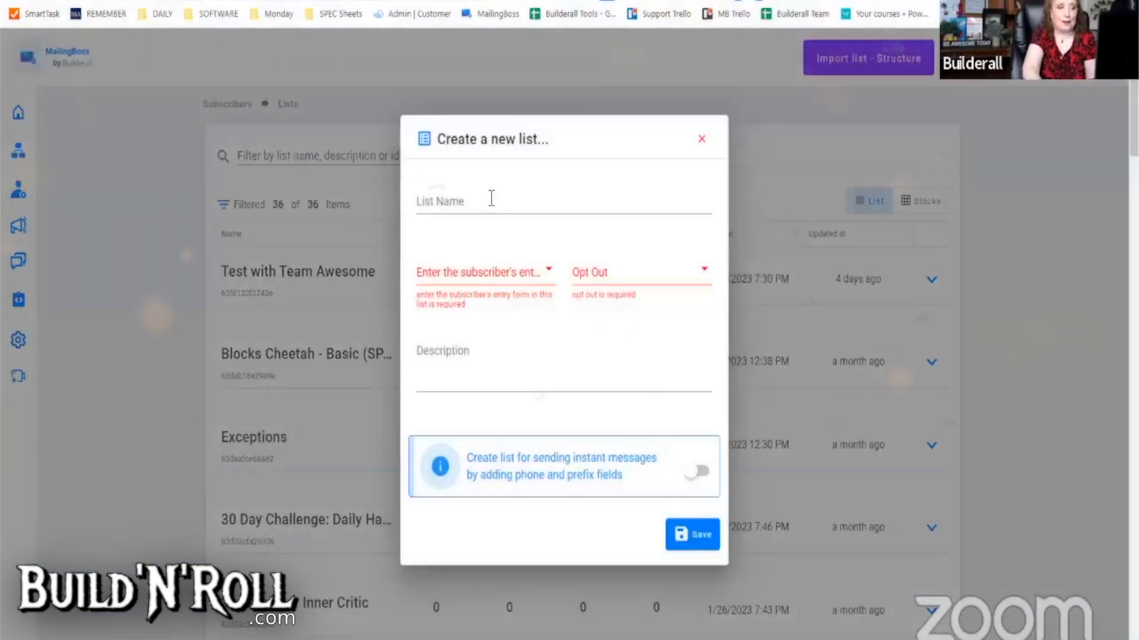
# - Create list 'How to Talk to a Woman' with Double opt-in, Single opt-out and the name as description
pyautogui.click(492, 198)
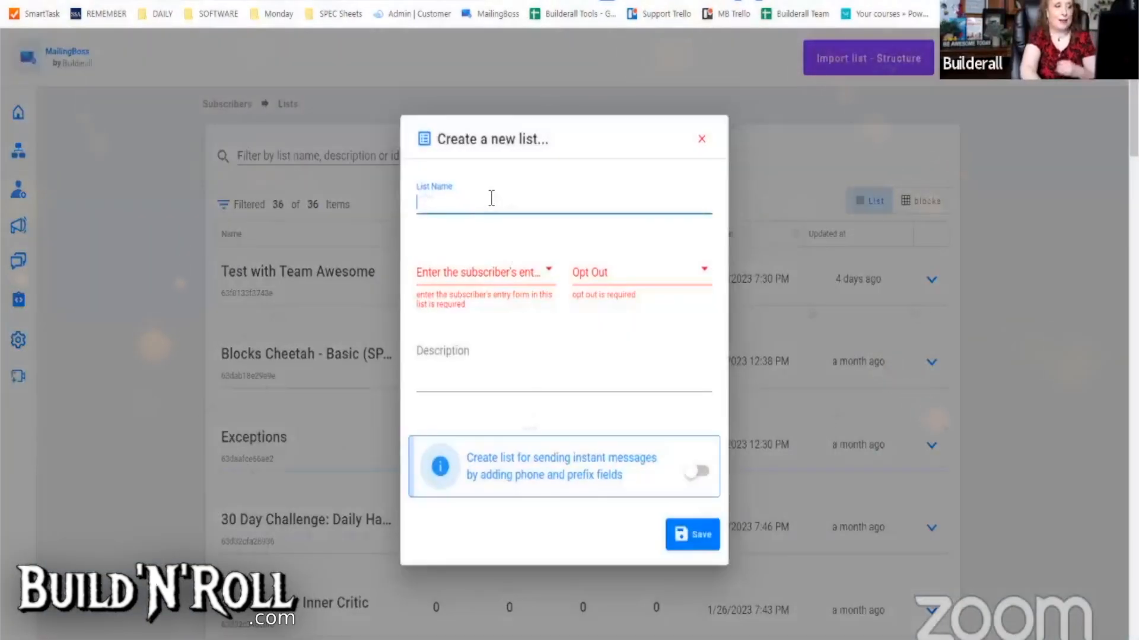
pyautogui.write('How to Talk to')
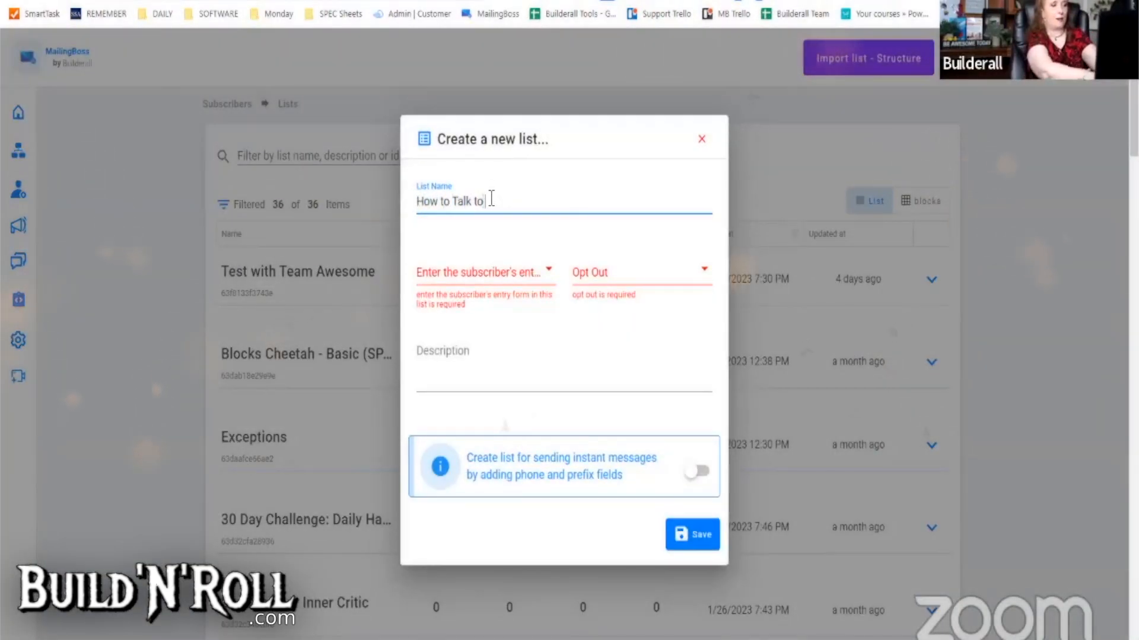
pyautogui.write(' a Woman')
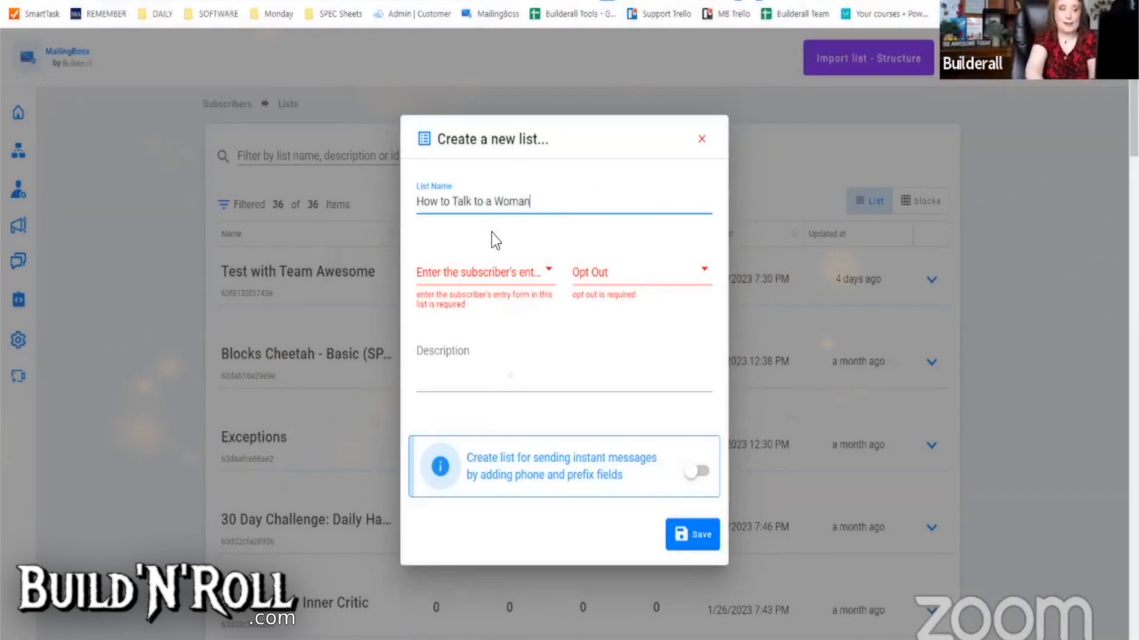
pyautogui.click(480, 276)
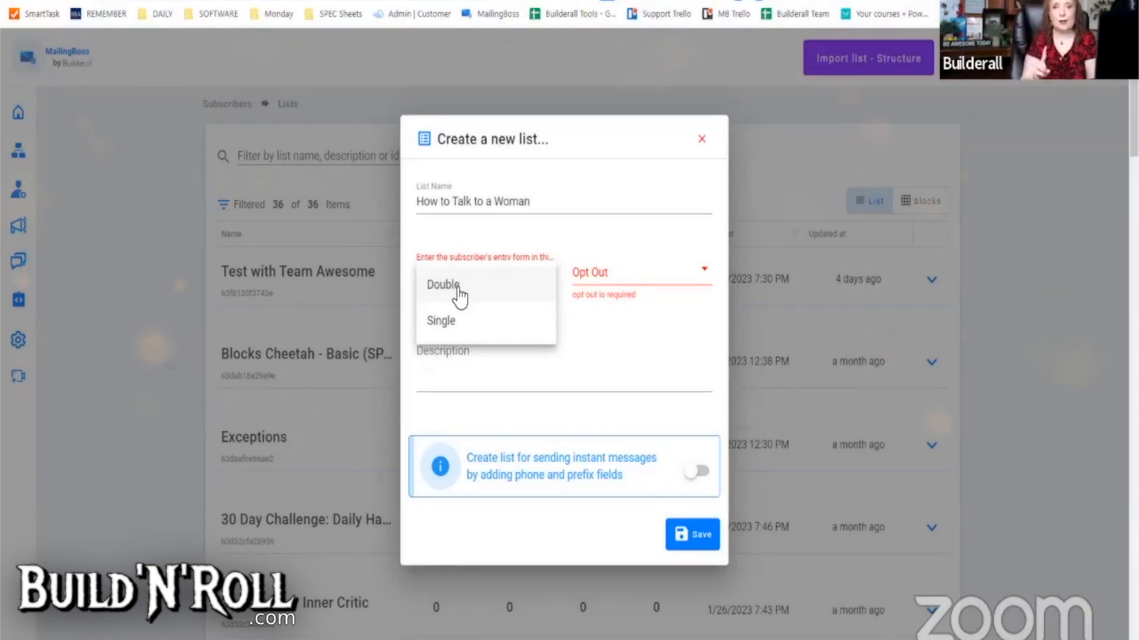
pyautogui.click(450, 287)
pyautogui.click(618, 286)
pyautogui.click(610, 329)
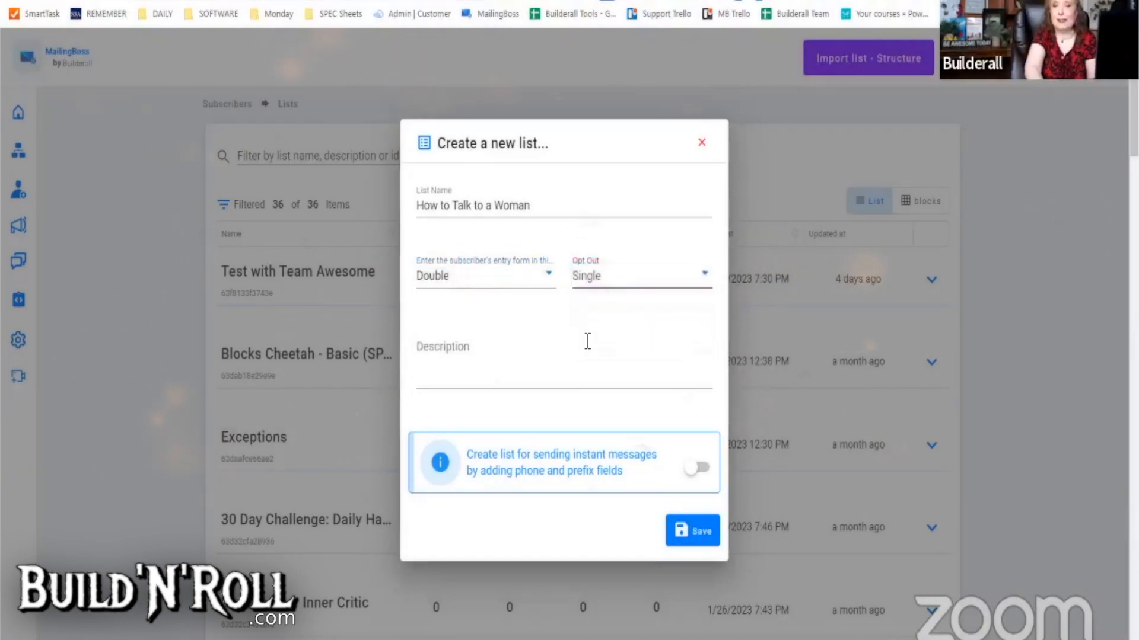
pyautogui.click(508, 381)
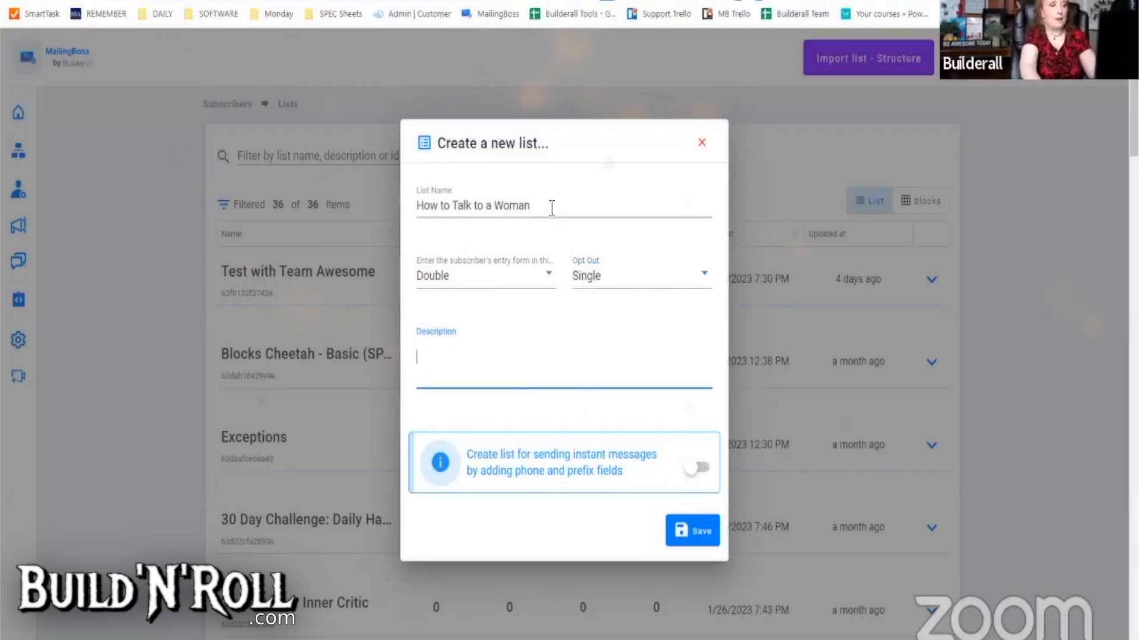
pyautogui.moveTo(551, 208); pyautogui.dragTo(403, 214)
pyautogui.hotkey('ctrl', 'c')
pyautogui.click(463, 370)
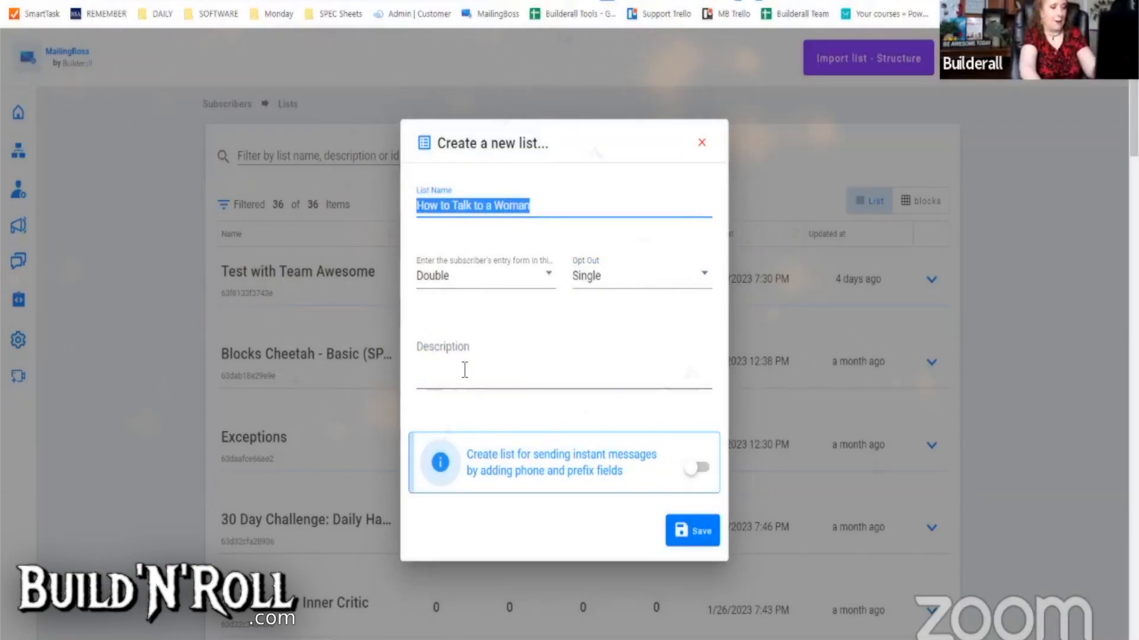
pyautogui.hotkey('ctrl', 'v')
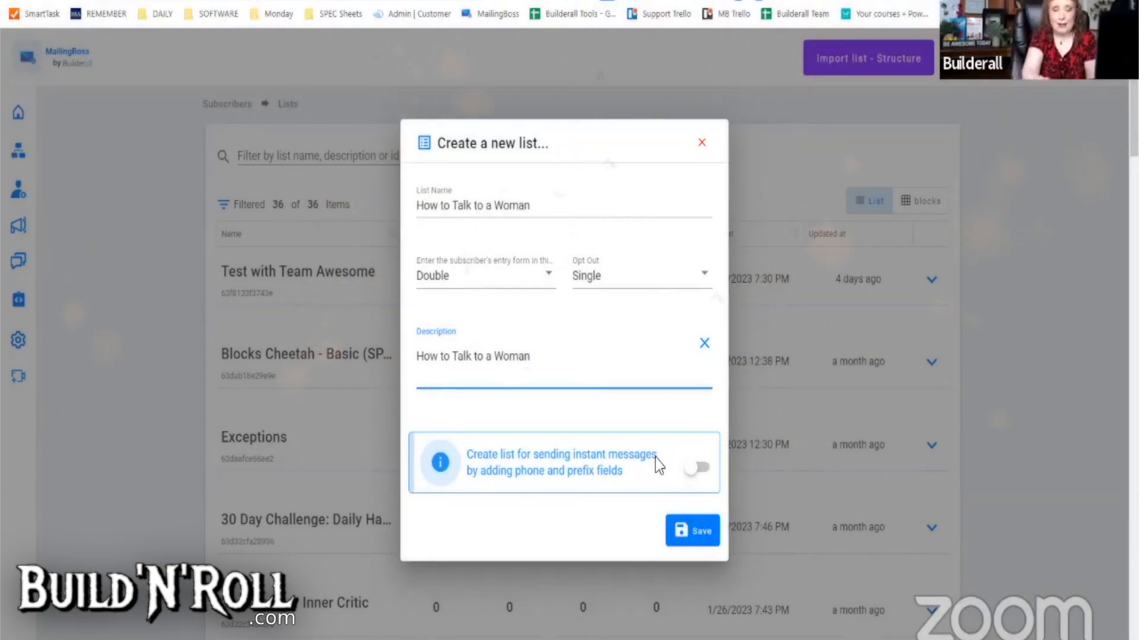
pyautogui.click(692, 533)
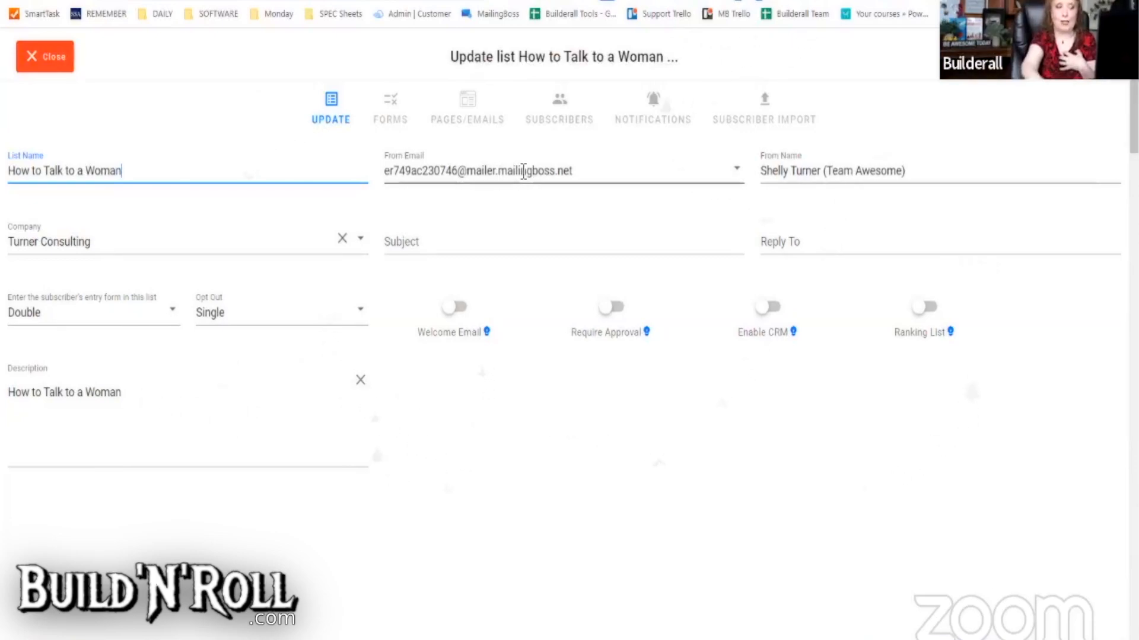
# - Set the testing address as From Email and enter the owner's name as From Name
pyautogui.click(579, 173)
pyautogui.scroll(-3, 515, 356)
pyautogui.scroll(-8, 516, 379)
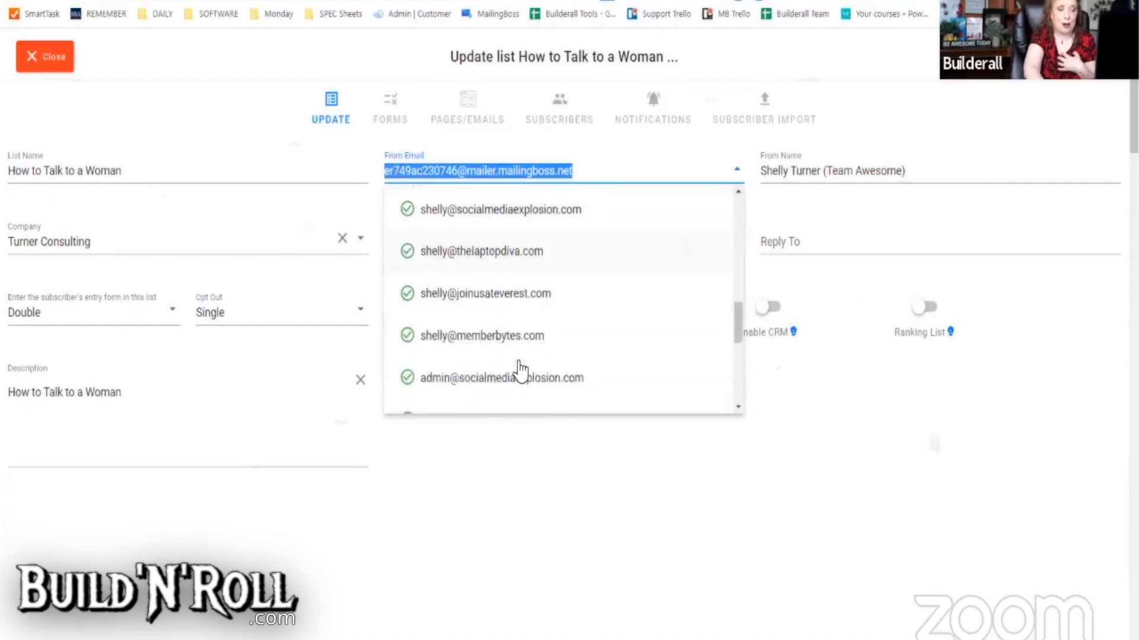
pyautogui.scroll(-4, 522, 373)
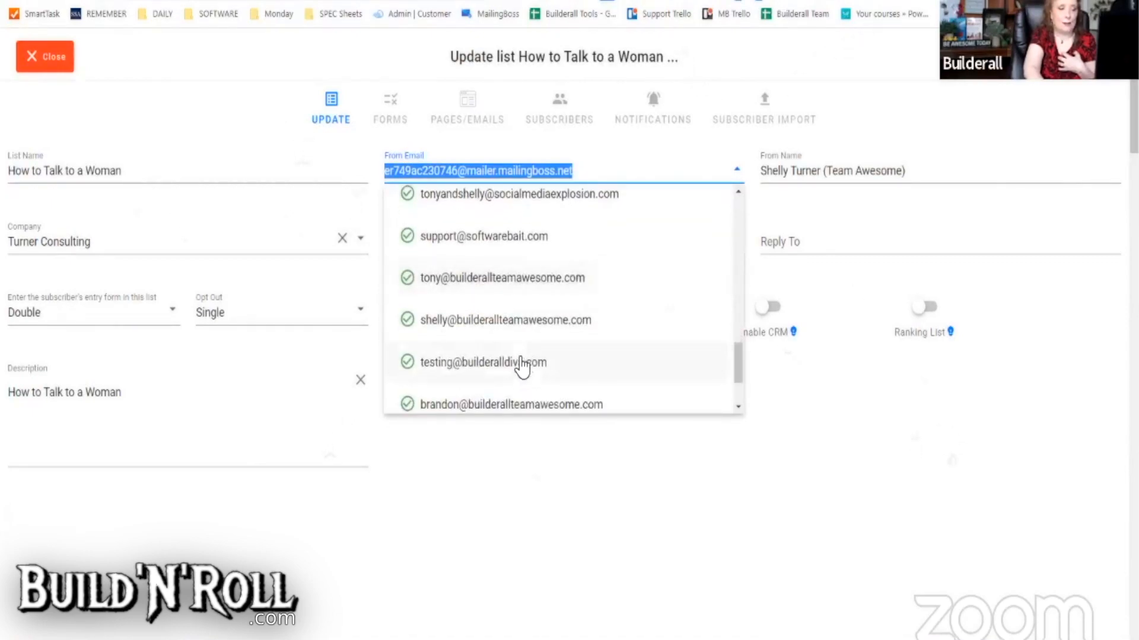
pyautogui.click(514, 365)
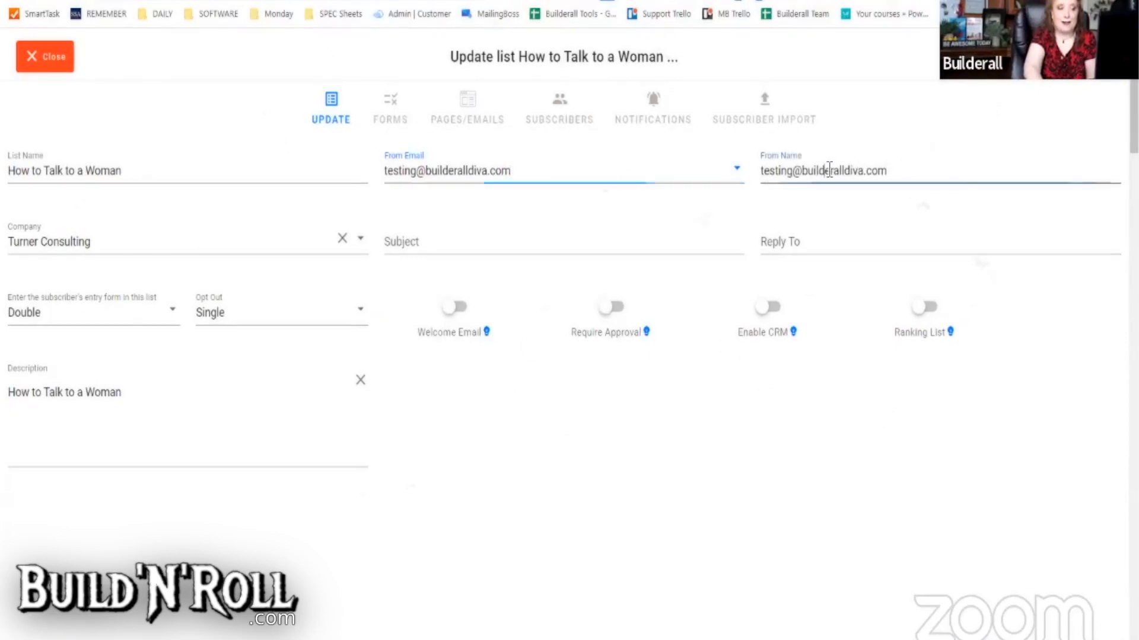
pyautogui.tripleClick(829, 170)
pyautogui.write('Shelly Turner')
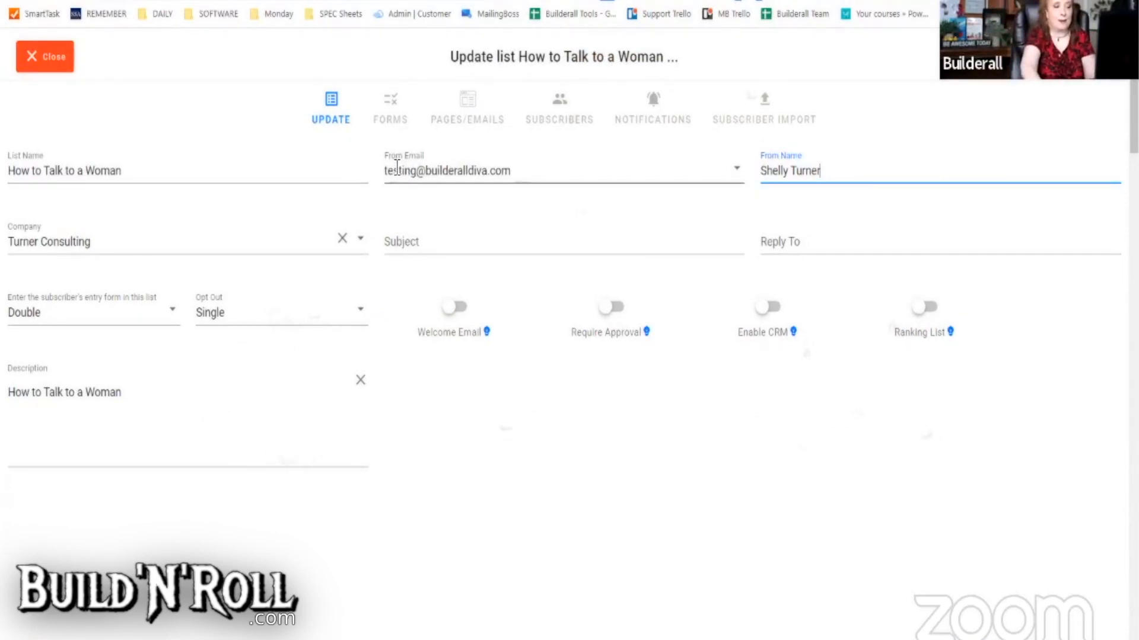
# - Enter a noreply Reply To address and save the list without updating existing emails
pyautogui.click(783, 247)
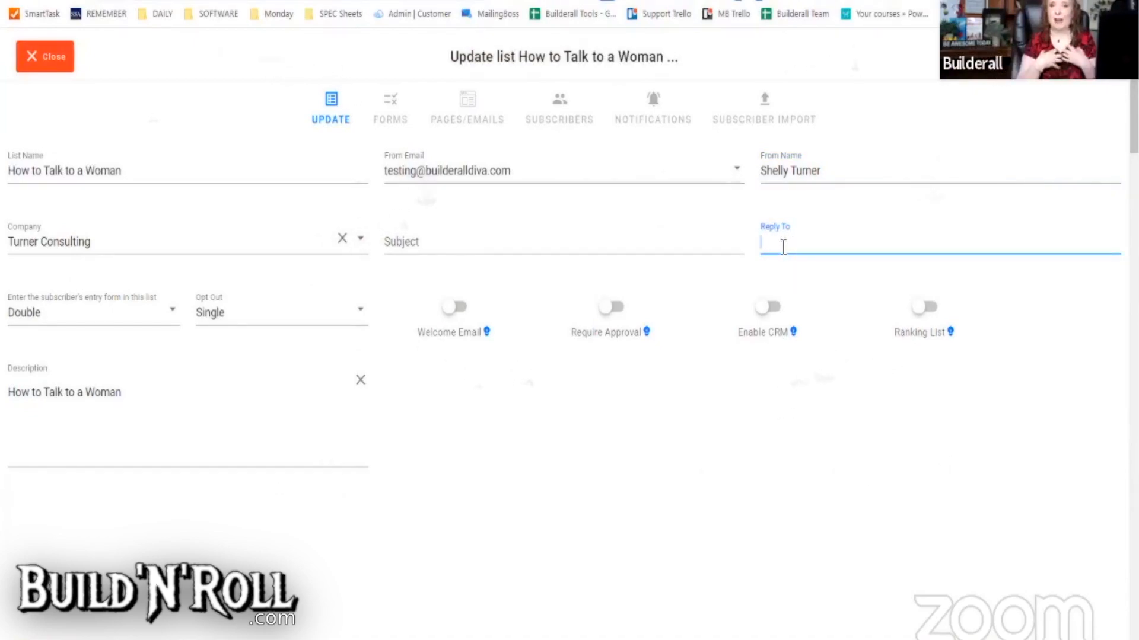
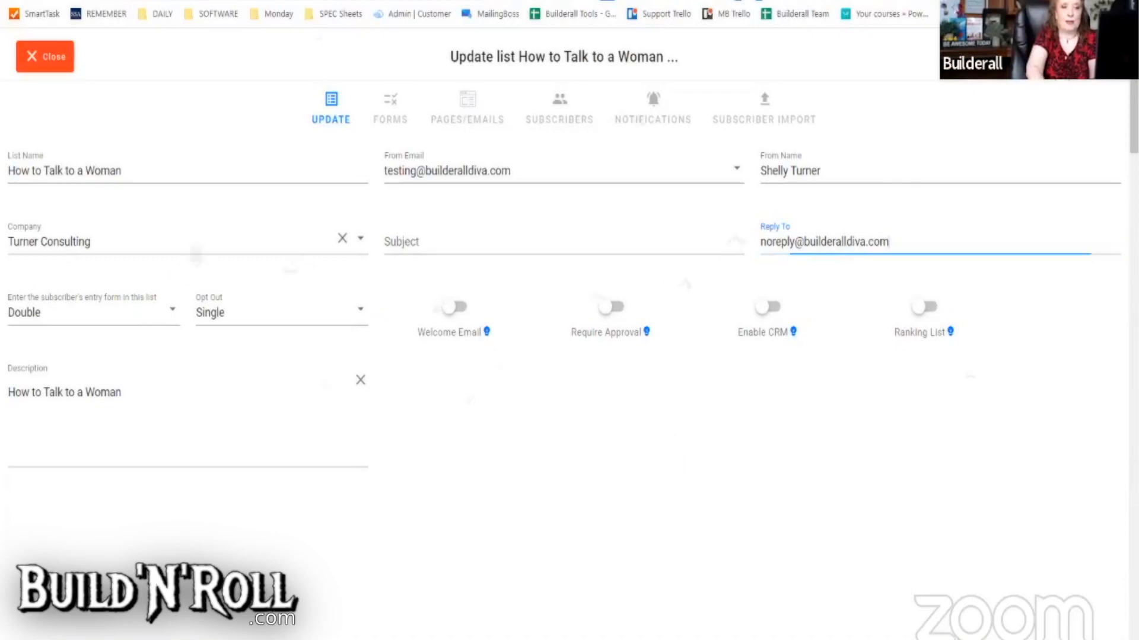
pyautogui.click(1087, 57)
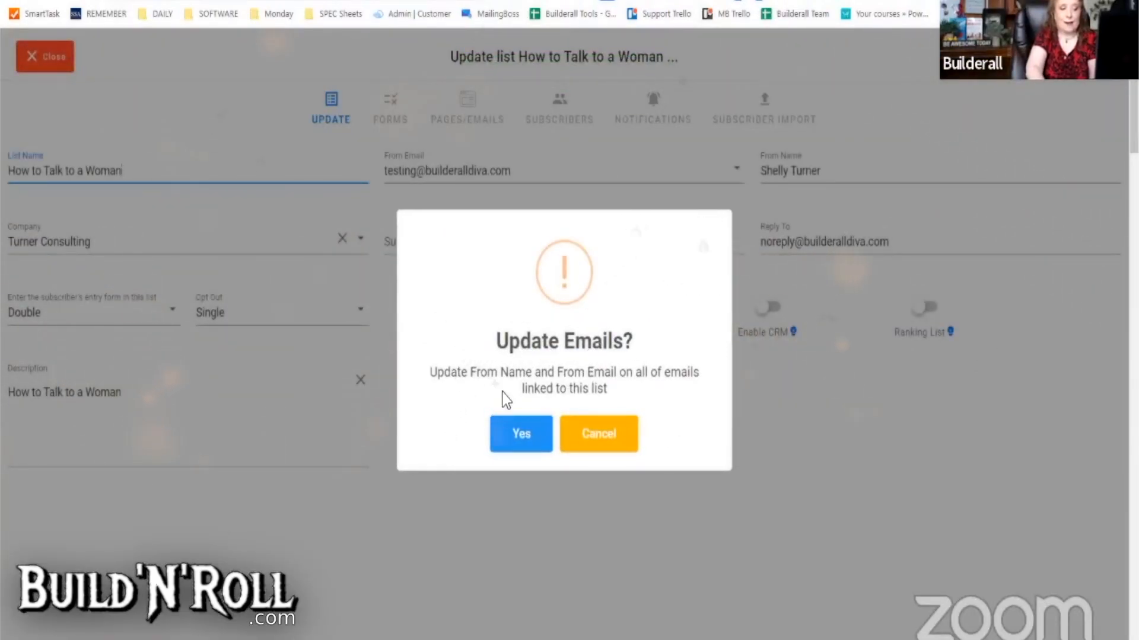
pyautogui.click(606, 446)
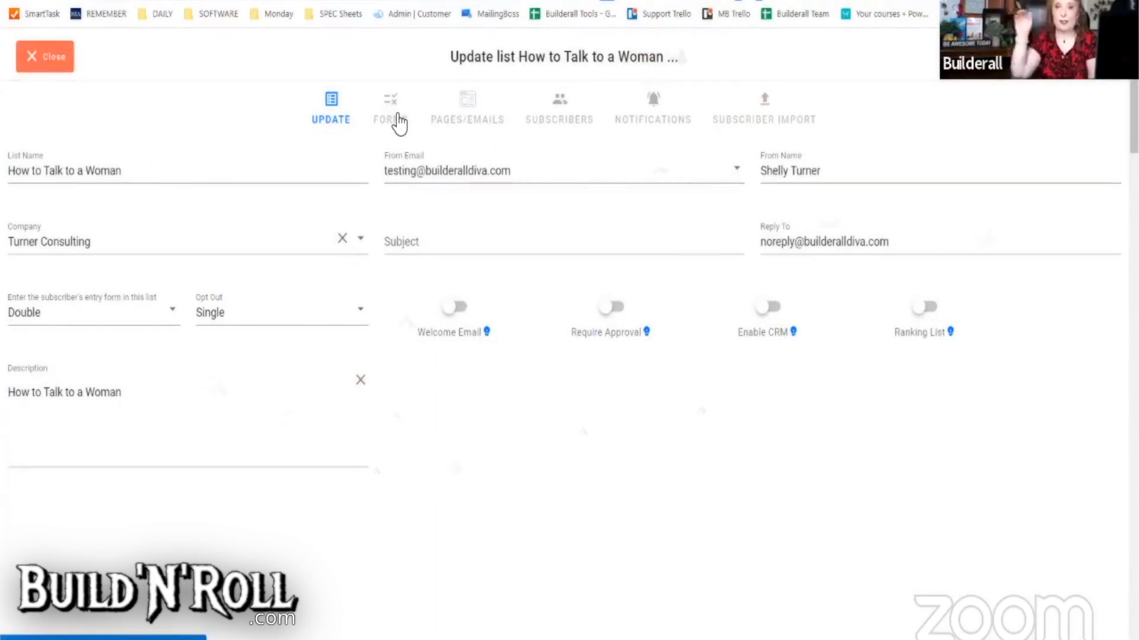
# - In the FORMS tab, move FNAME above EMAIL and remove an added Simple text field
pyautogui.click(393, 119)
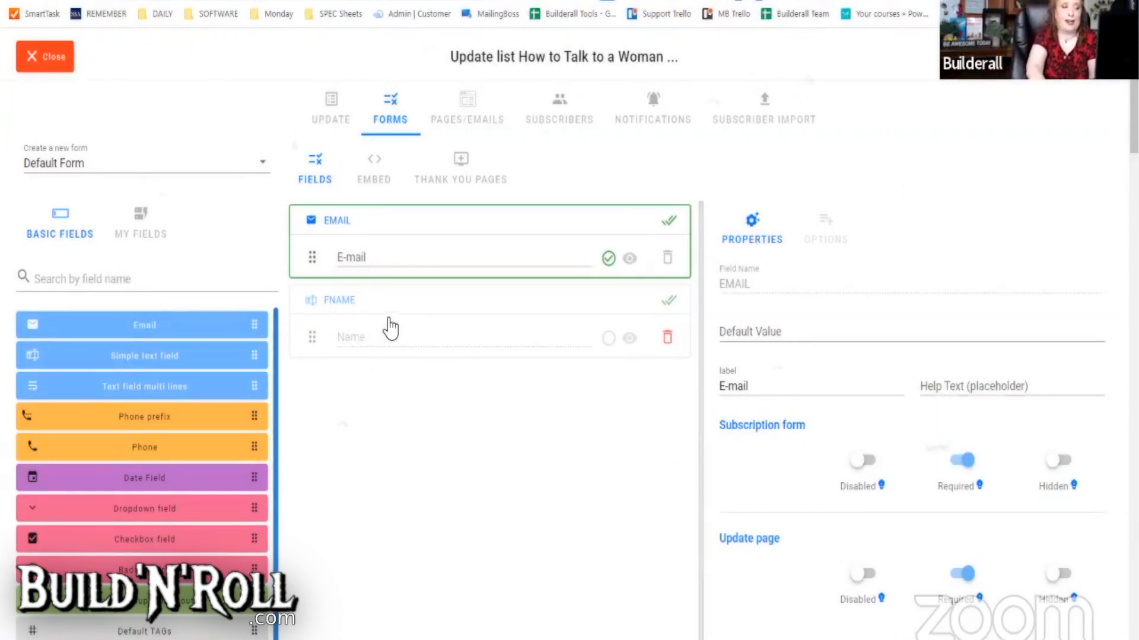
pyautogui.moveTo(390, 320); pyautogui.dragTo(386, 237)
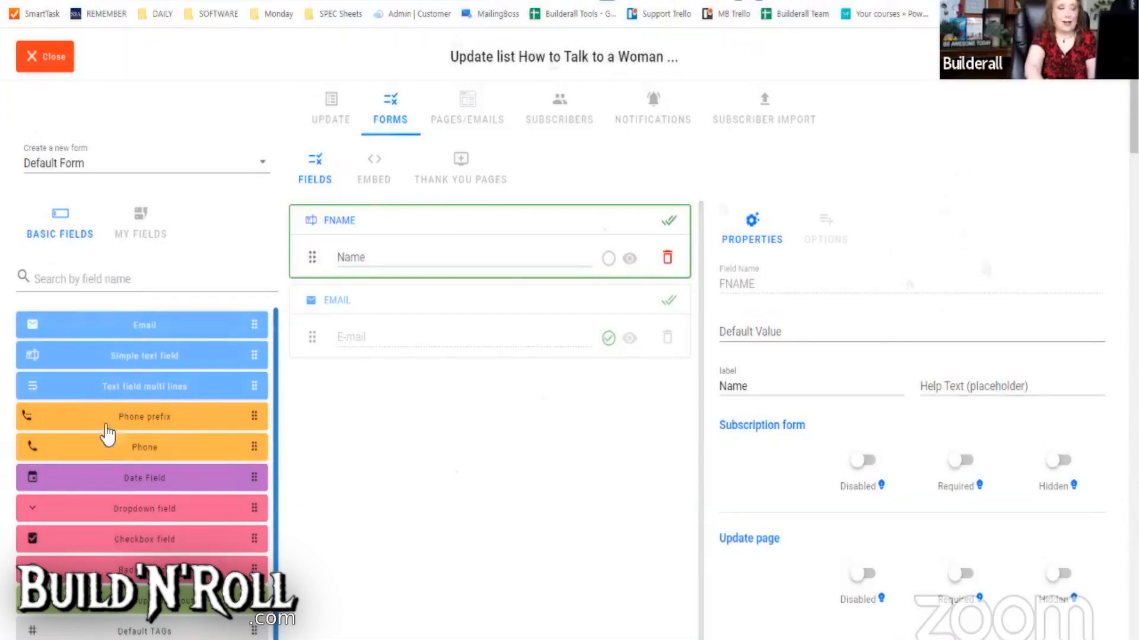
pyautogui.moveTo(113, 361); pyautogui.dragTo(439, 395)
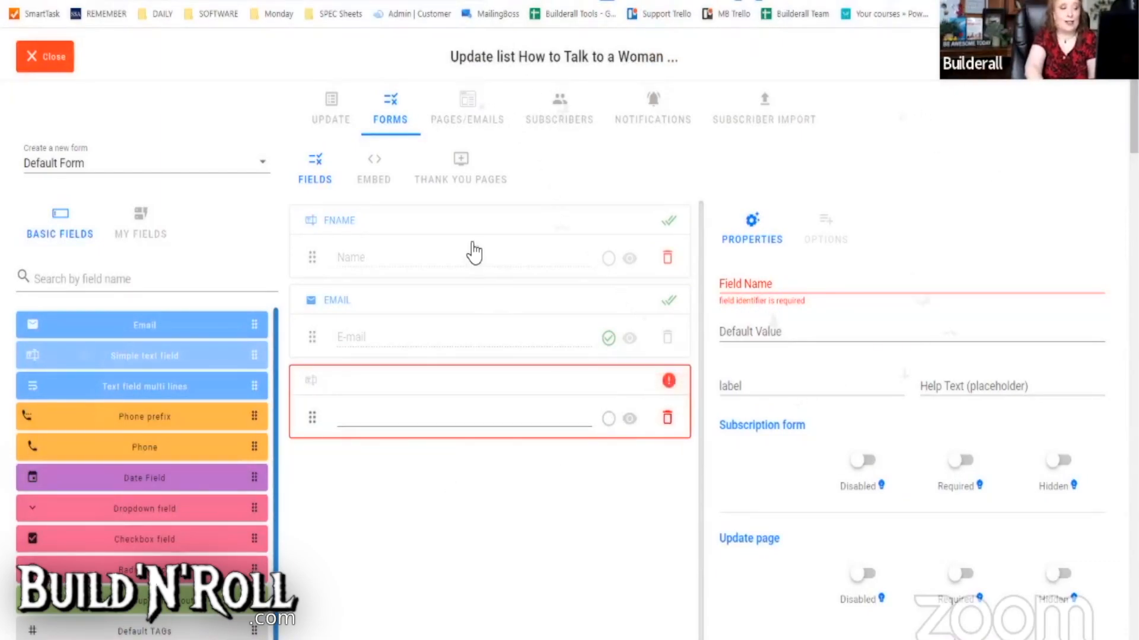
pyautogui.click(667, 419)
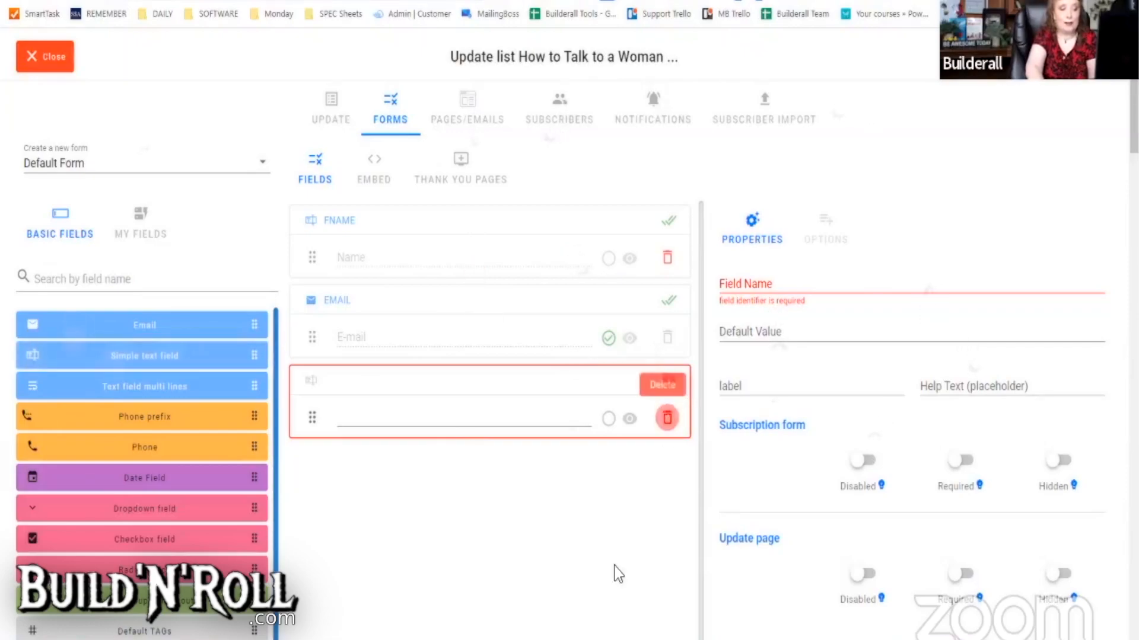
pyautogui.click(668, 418)
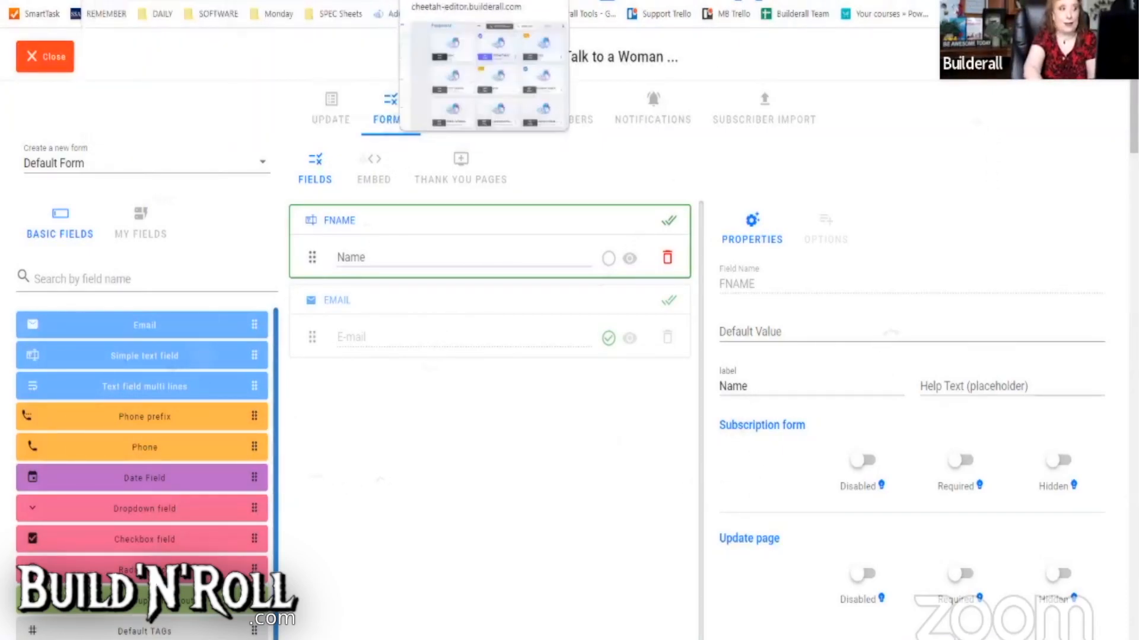
# - Return to the CL015 site pages and edit HOME, scrolling down to its opt-in form
pyautogui.click(524, 1)
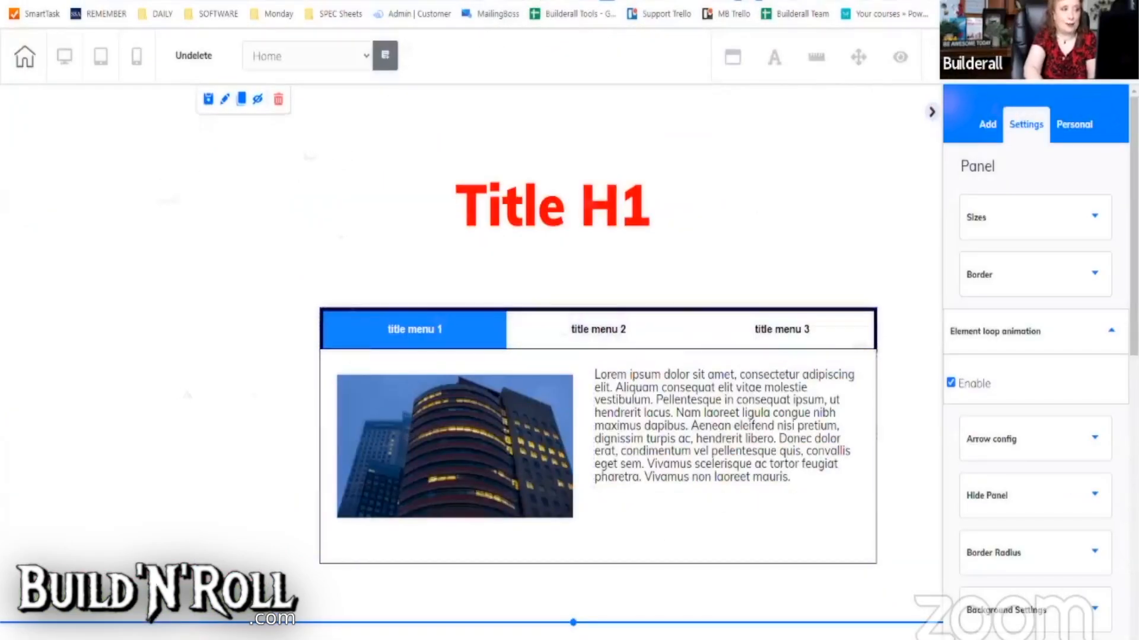
pyautogui.click(468, 1)
pyautogui.click(382, 1)
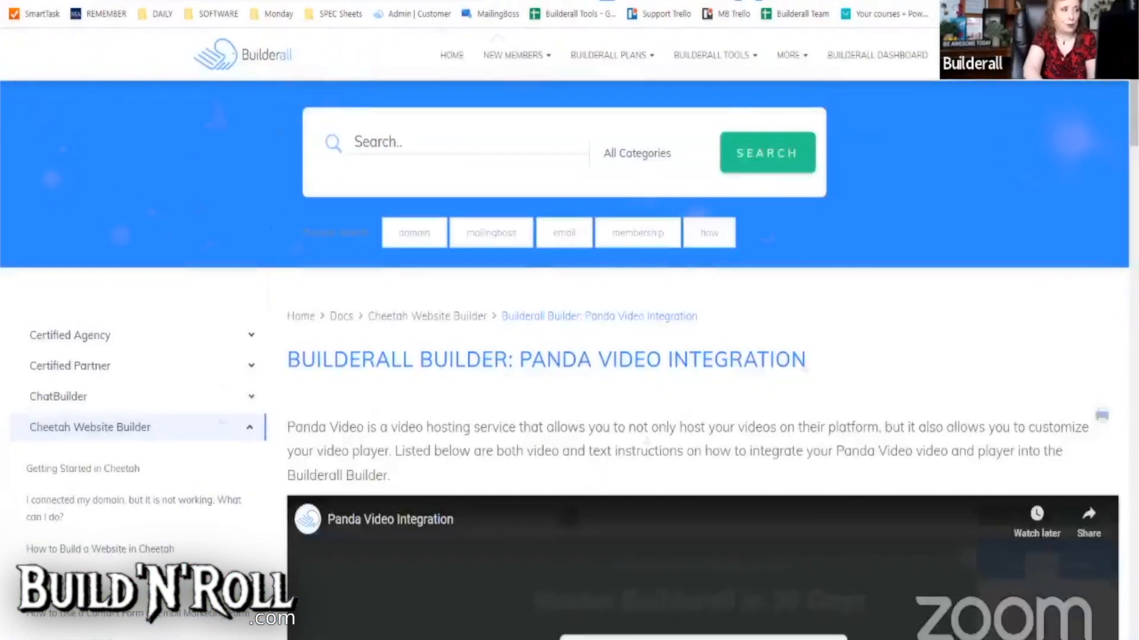
pyautogui.click(309, 2)
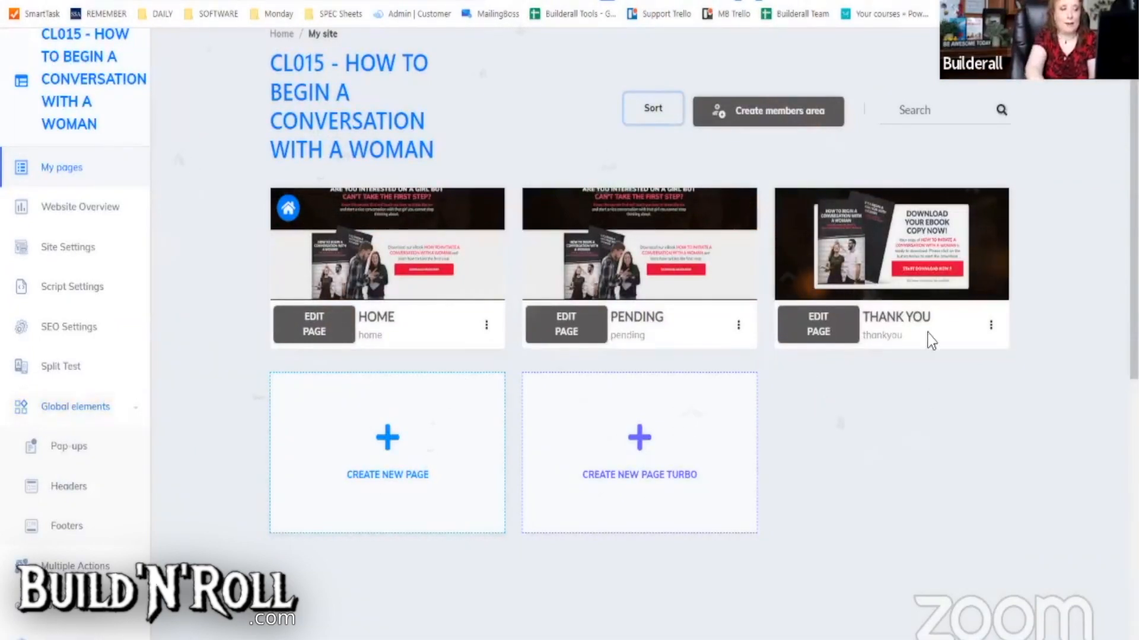
pyautogui.click(321, 337)
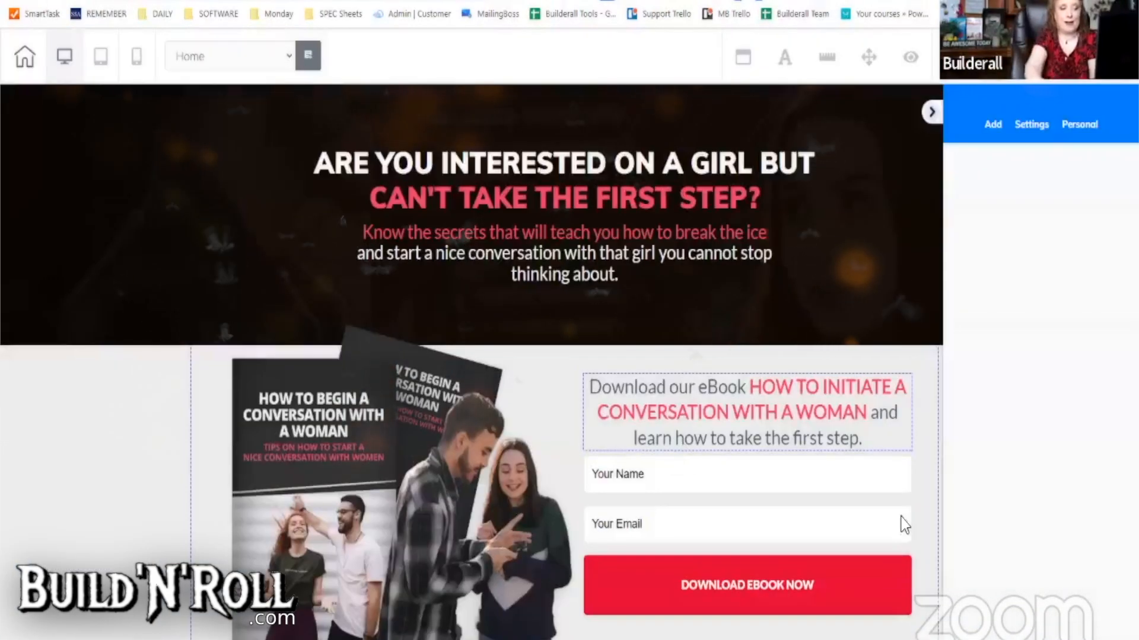
pyautogui.scroll(-2, 523, 405)
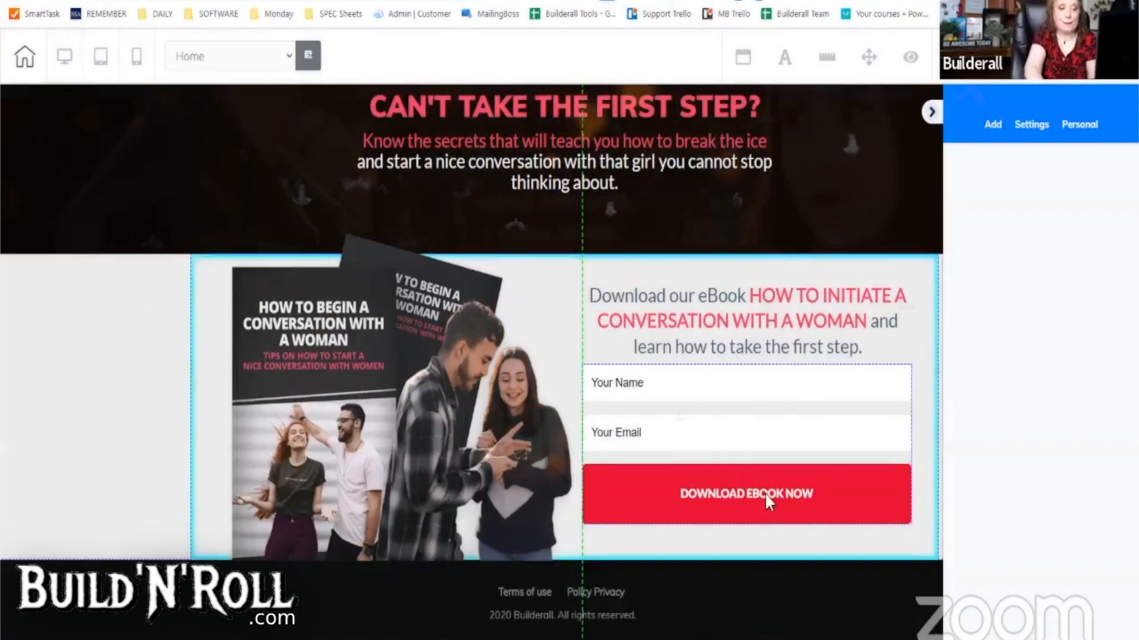
# - Link the Home page opt-in form to MailingBoss 'Default Form / How to Talk to a Woman' and save
pyautogui.click(664, 415)
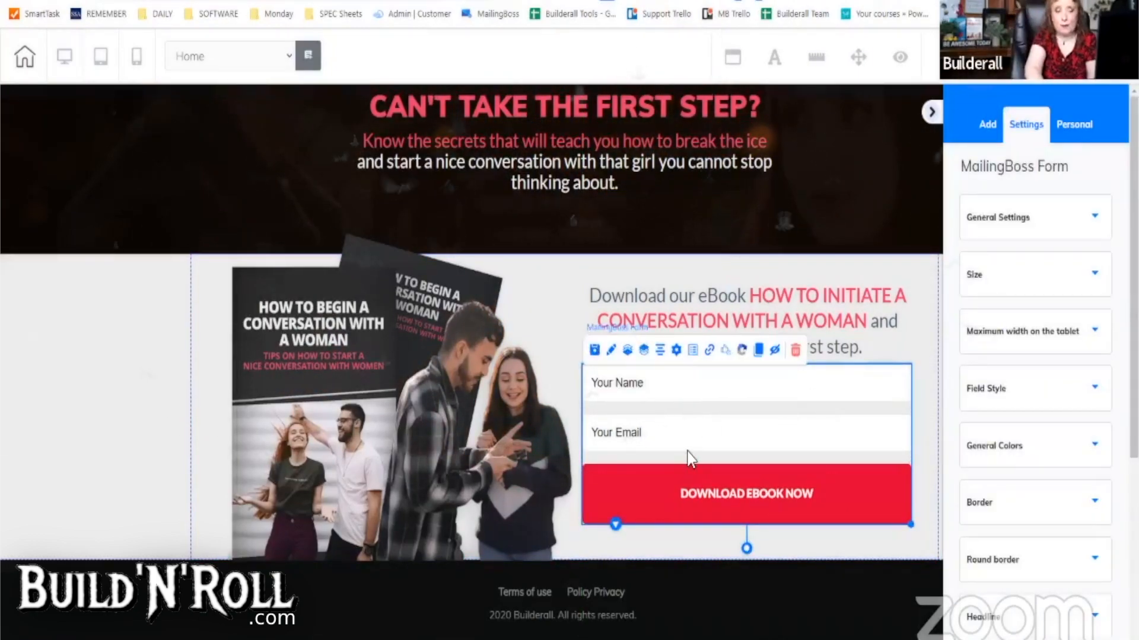
pyautogui.click(676, 351)
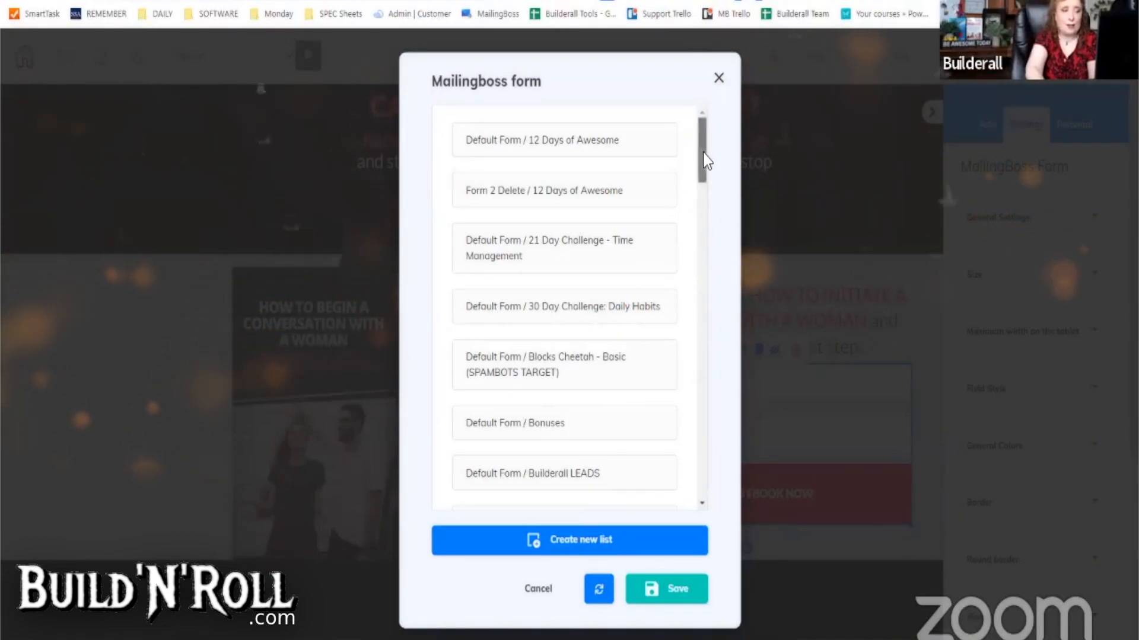
pyautogui.scroll(-6, 676, 226)
pyautogui.scroll(-3, 591, 422)
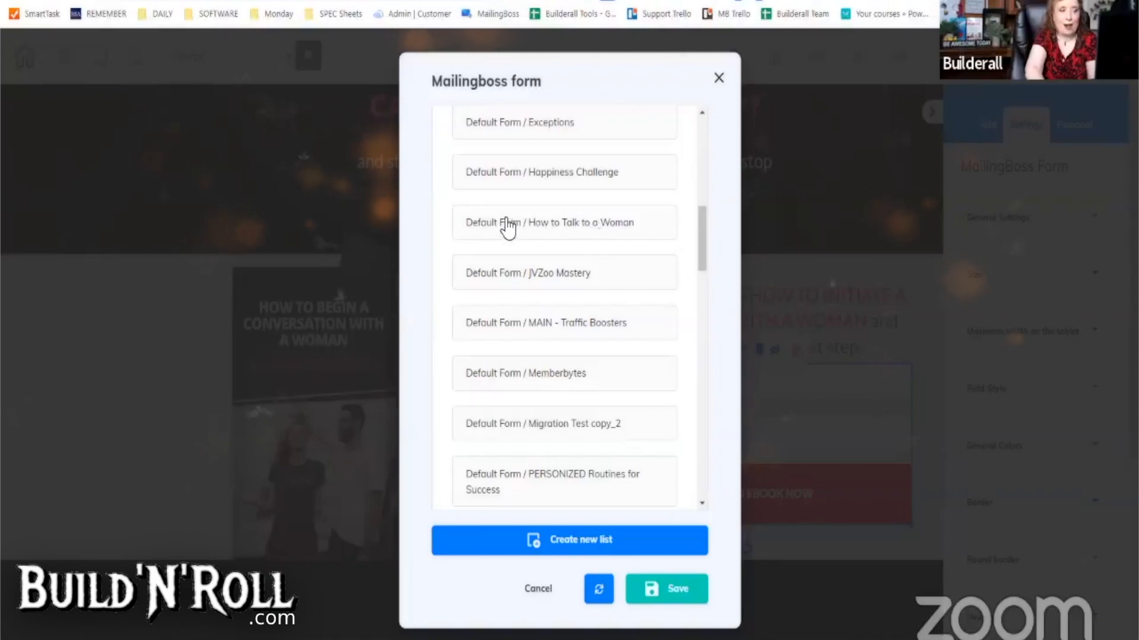
pyautogui.click(560, 227)
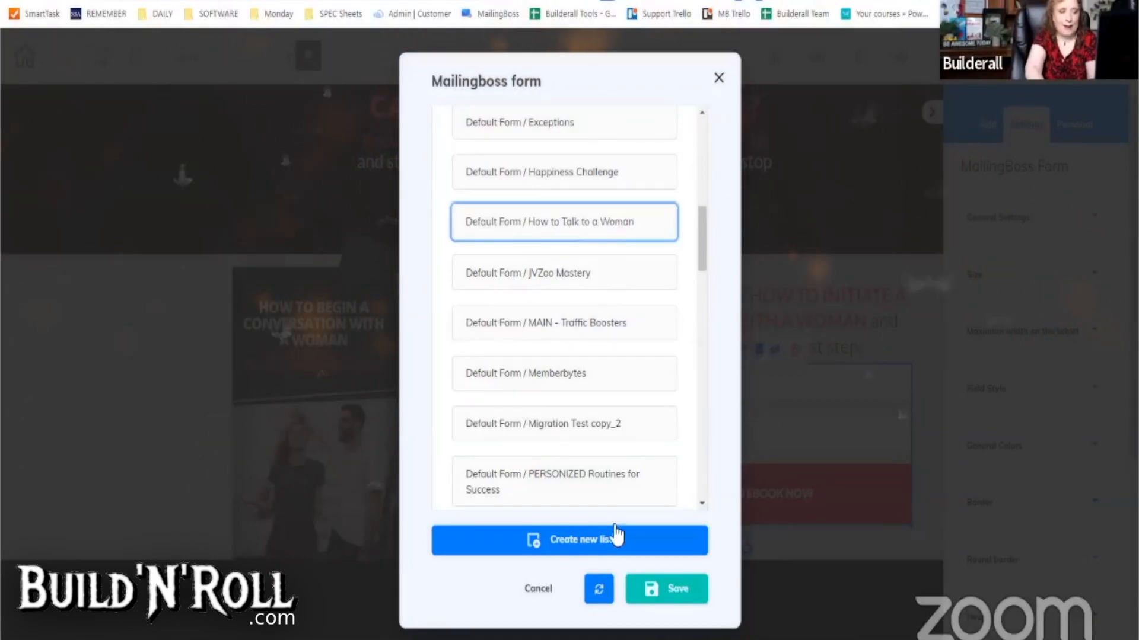
pyautogui.click(634, 583)
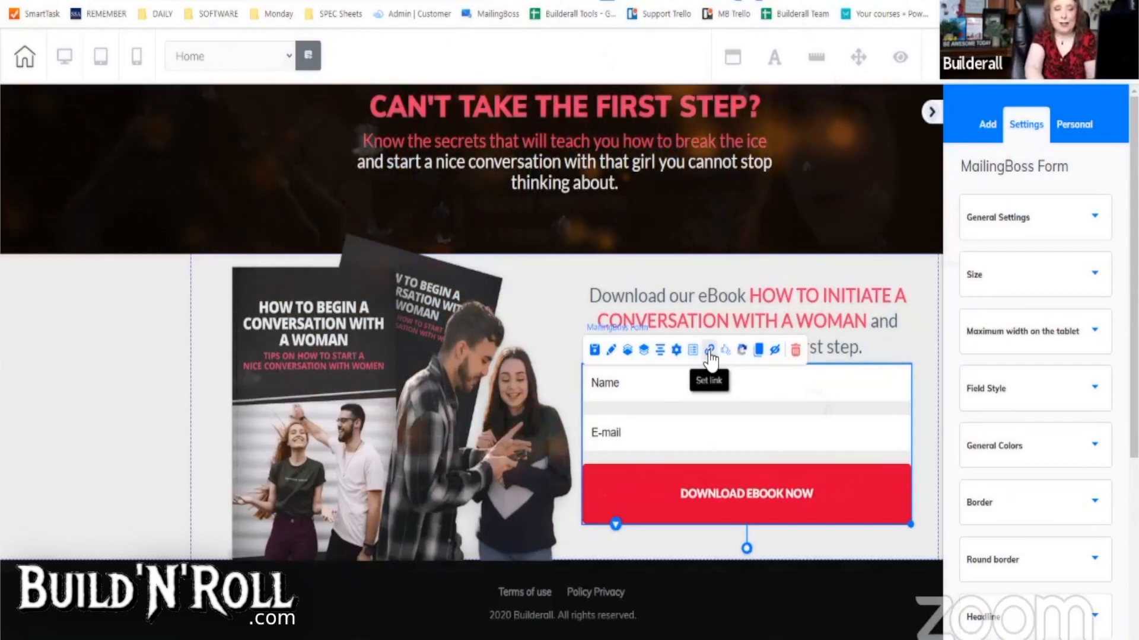
# - Redirect pending subscribers to the Pending page and confirmed ones to Thank You, then save and publish
pyautogui.click(710, 352)
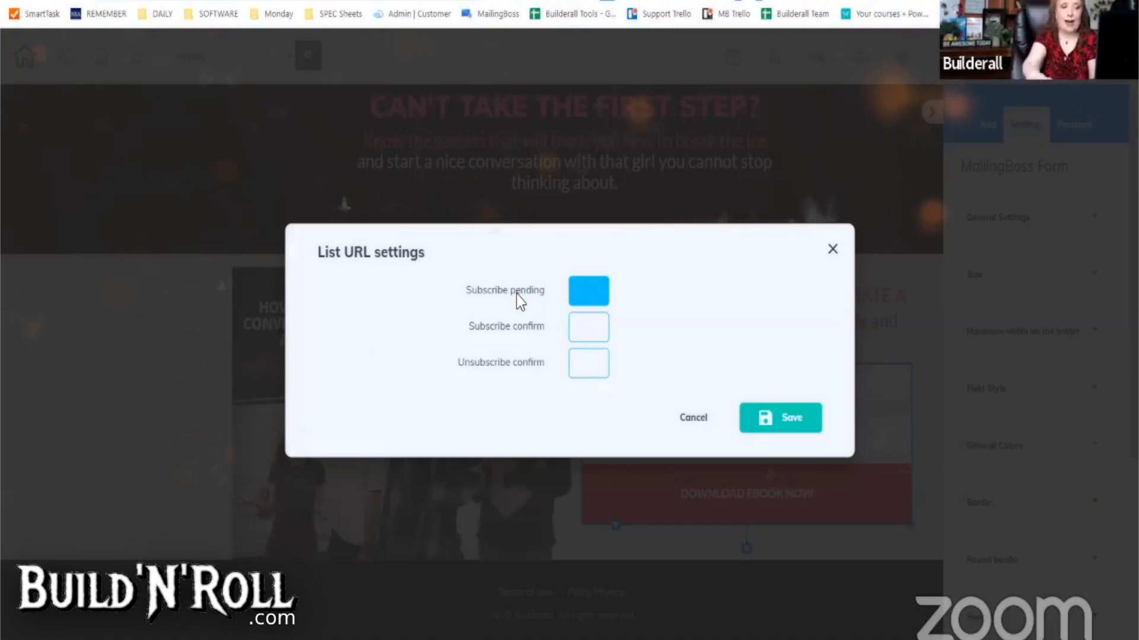
pyautogui.click(591, 292)
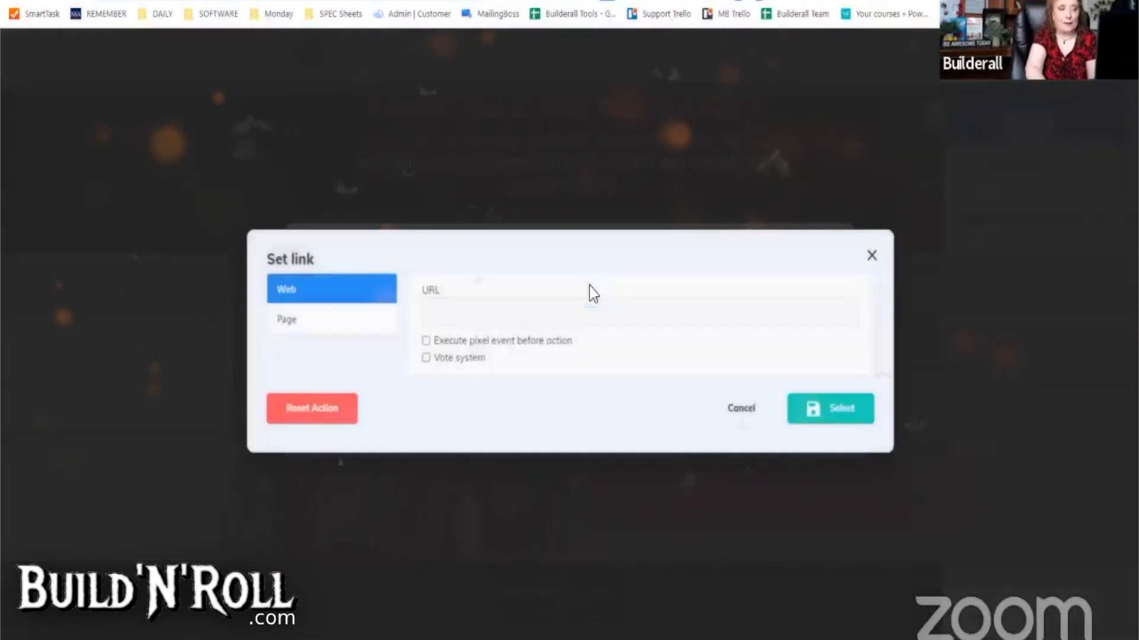
pyautogui.click(287, 320)
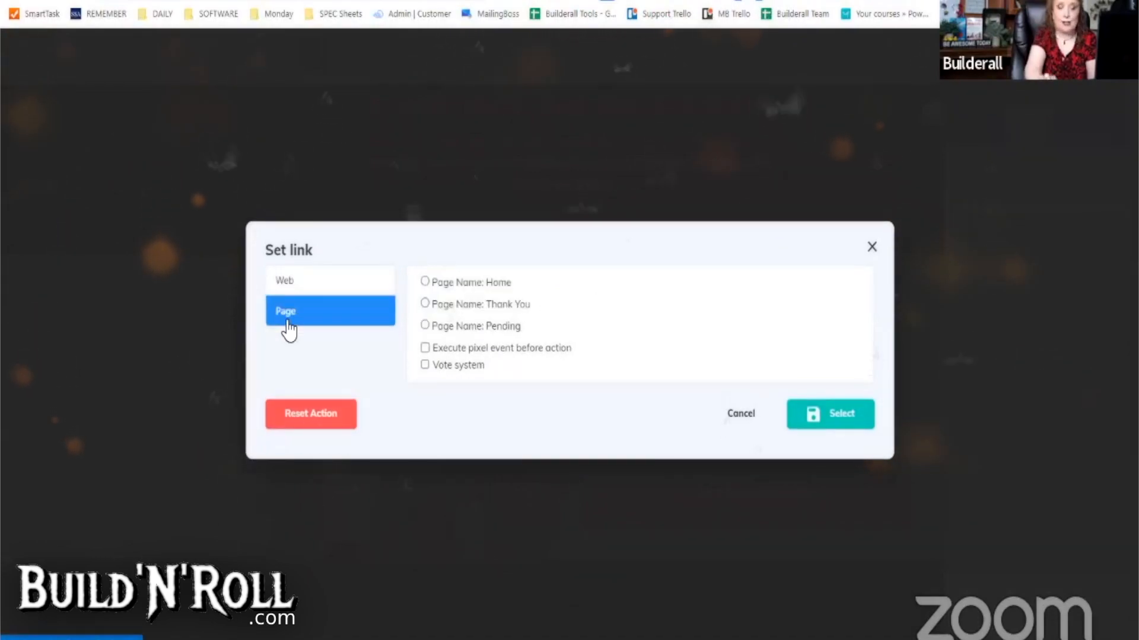
pyautogui.click(448, 331)
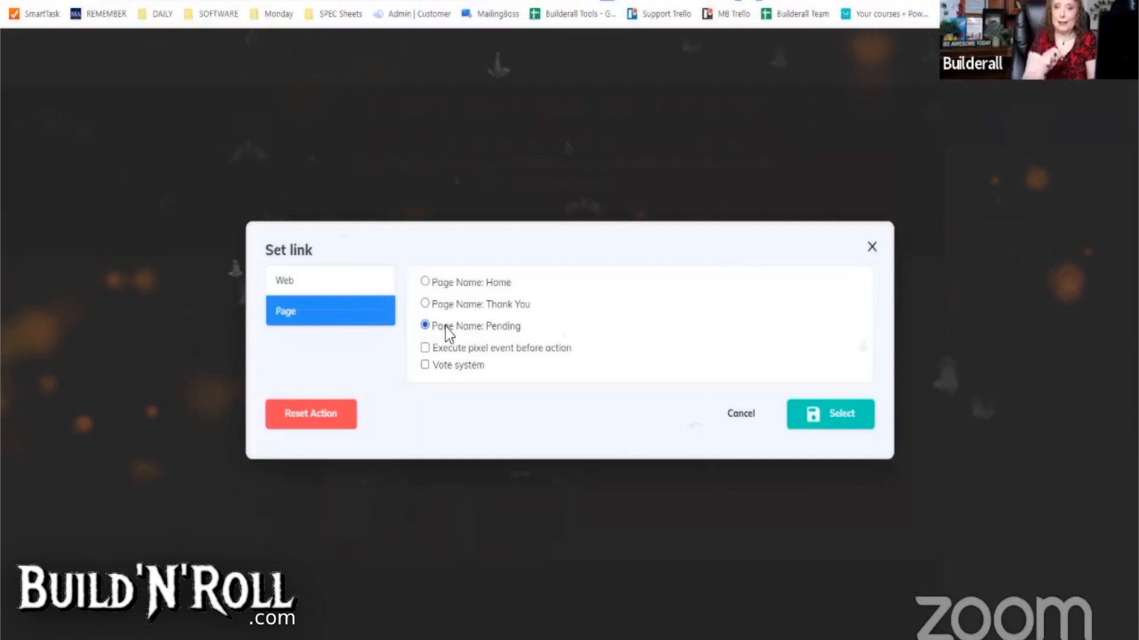
pyautogui.click(858, 422)
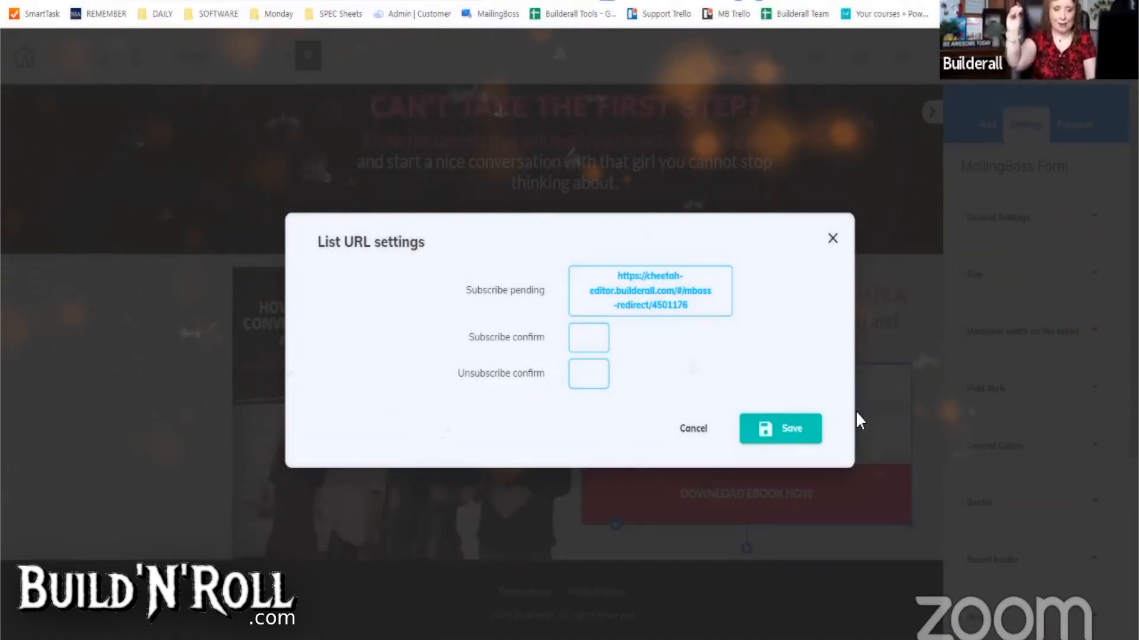
pyautogui.click(588, 338)
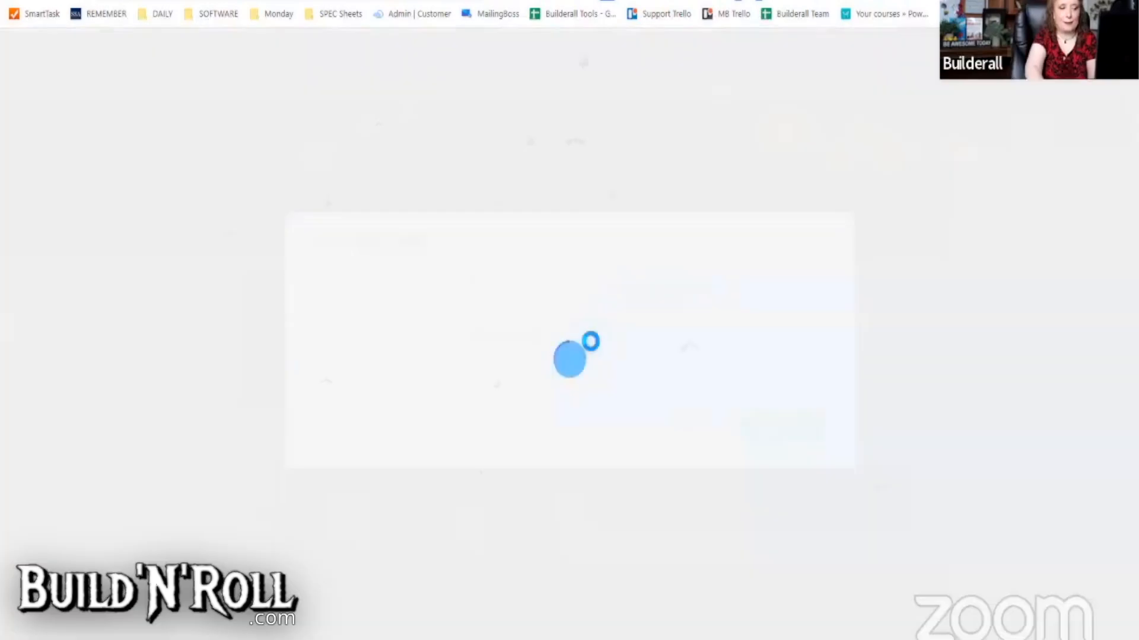
pyautogui.click(285, 325)
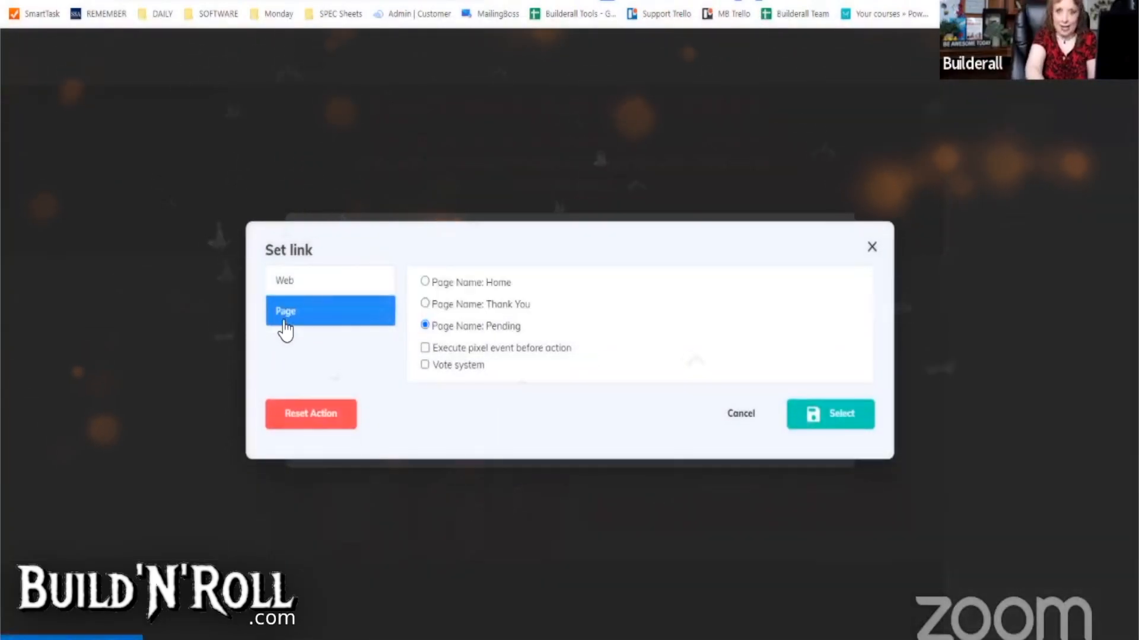
pyautogui.click(475, 306)
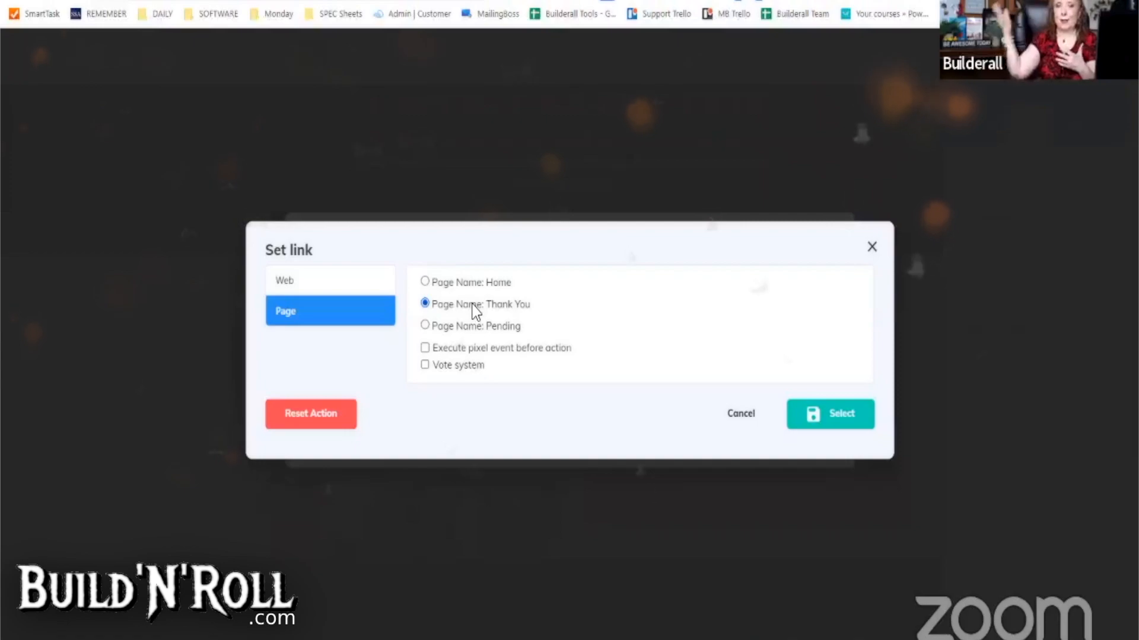
pyautogui.click(832, 417)
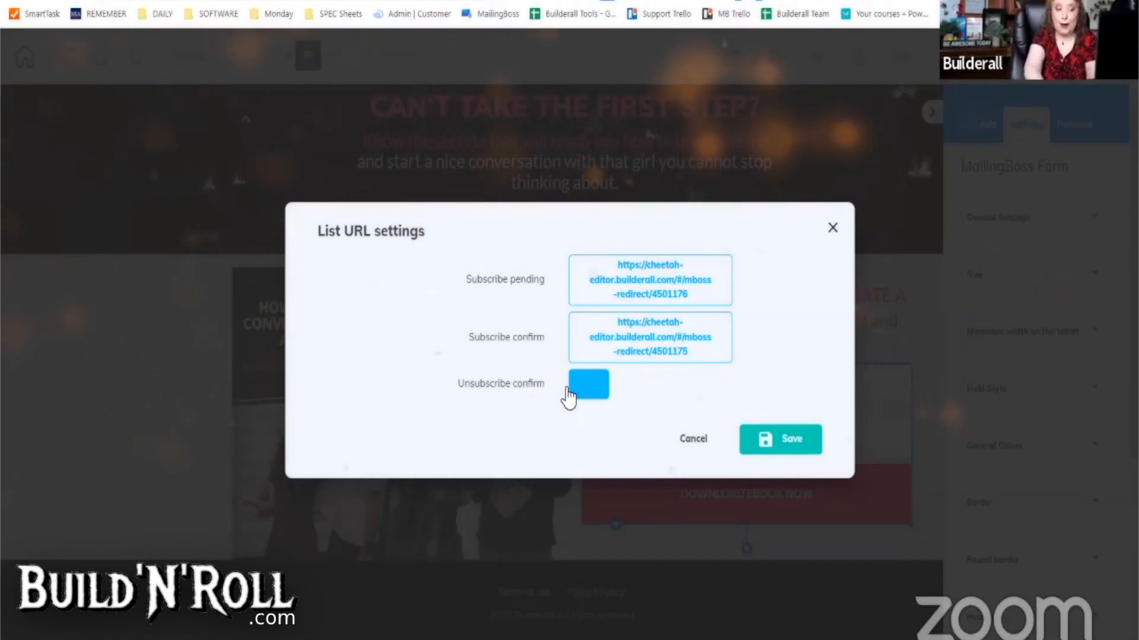
pyautogui.click(791, 440)
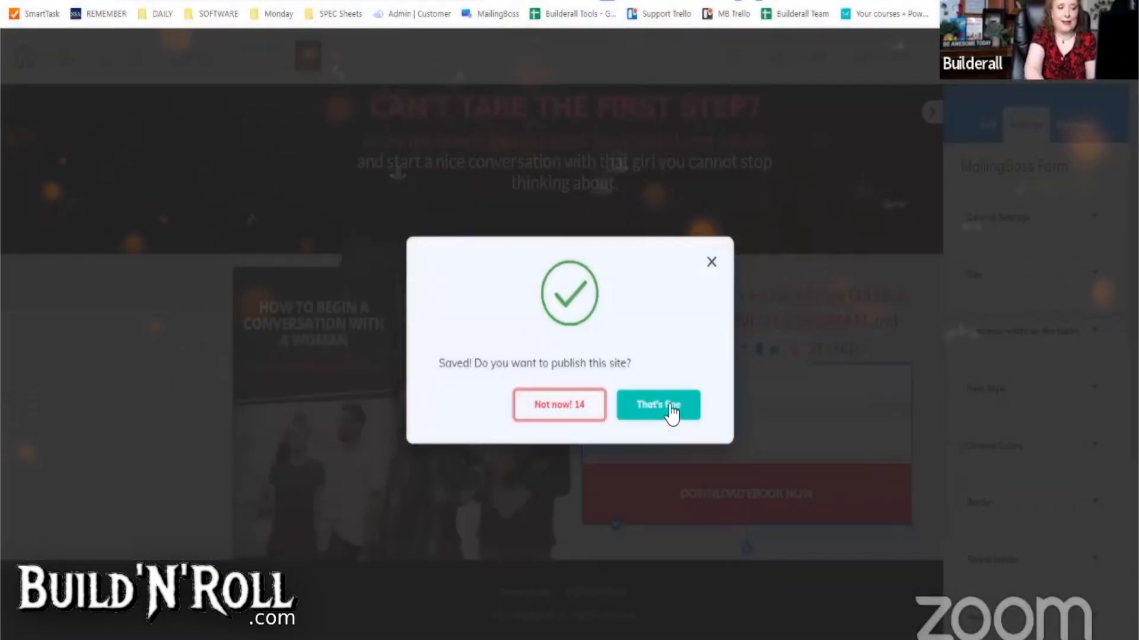
pyautogui.click(671, 406)
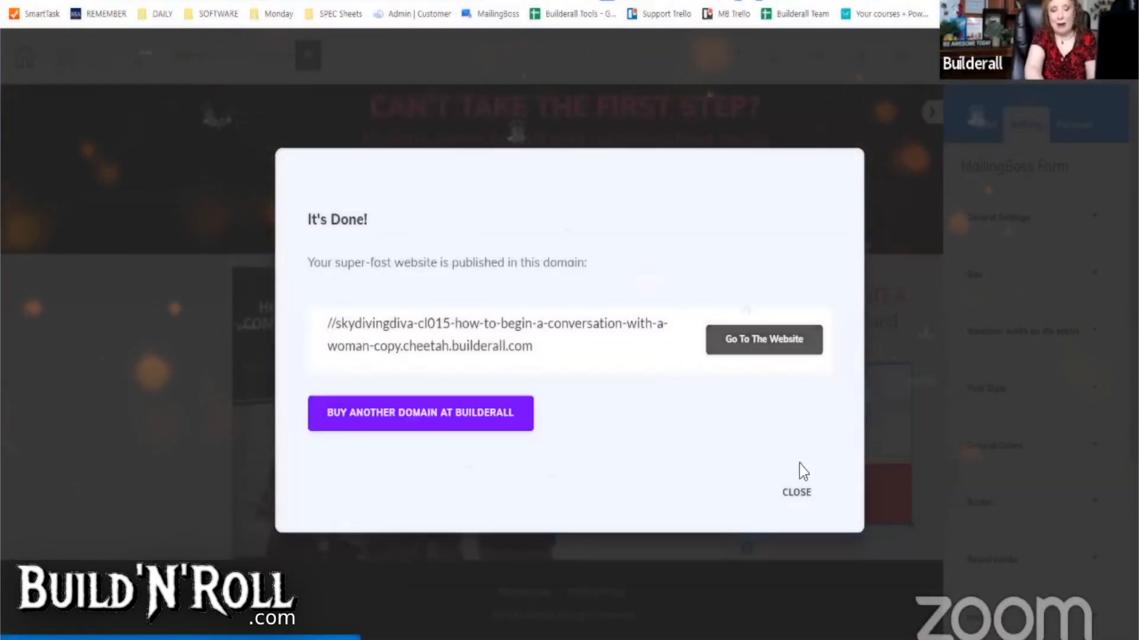
# - Dismiss the publish confirmation and switch to the Pending page, saving the Home page first
pyautogui.click(792, 495)
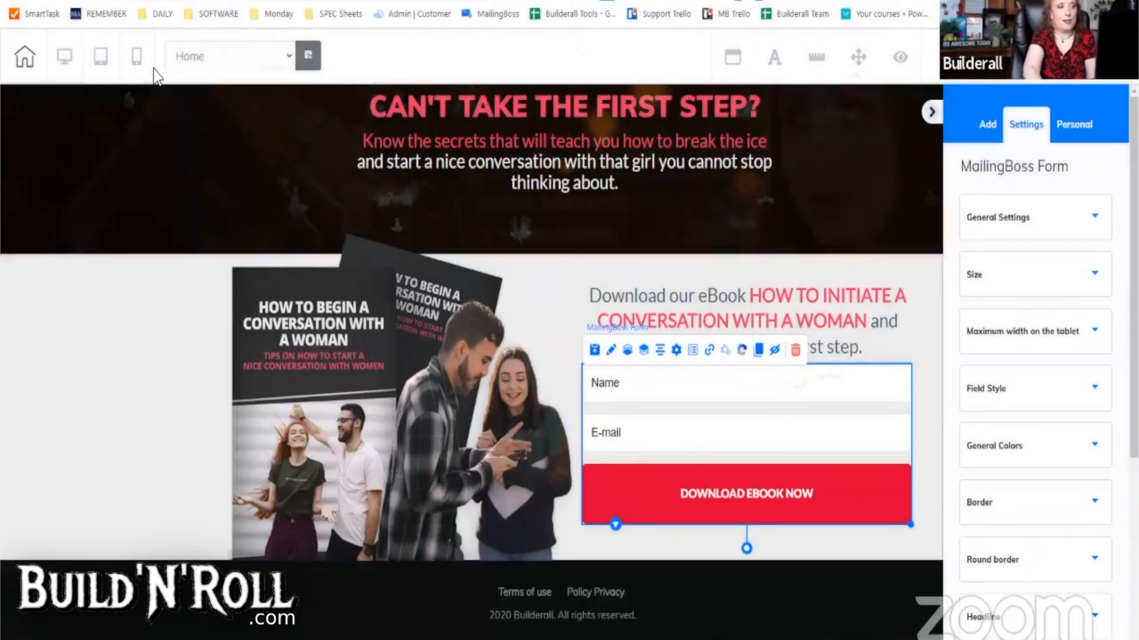
pyautogui.click(287, 58)
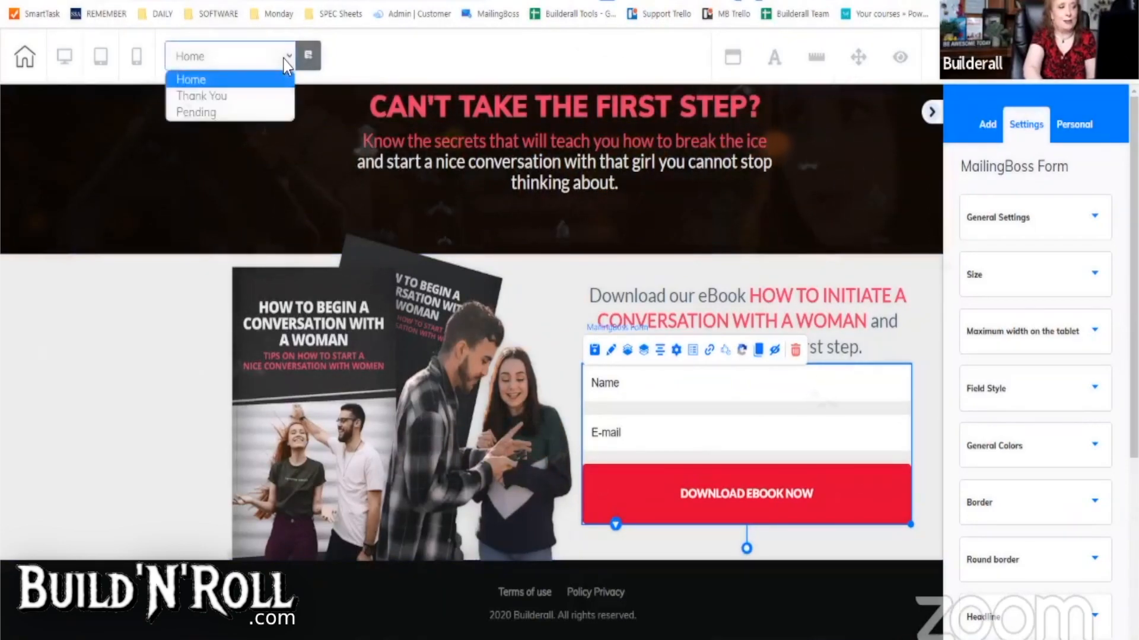
pyautogui.click(205, 115)
pyautogui.click(616, 363)
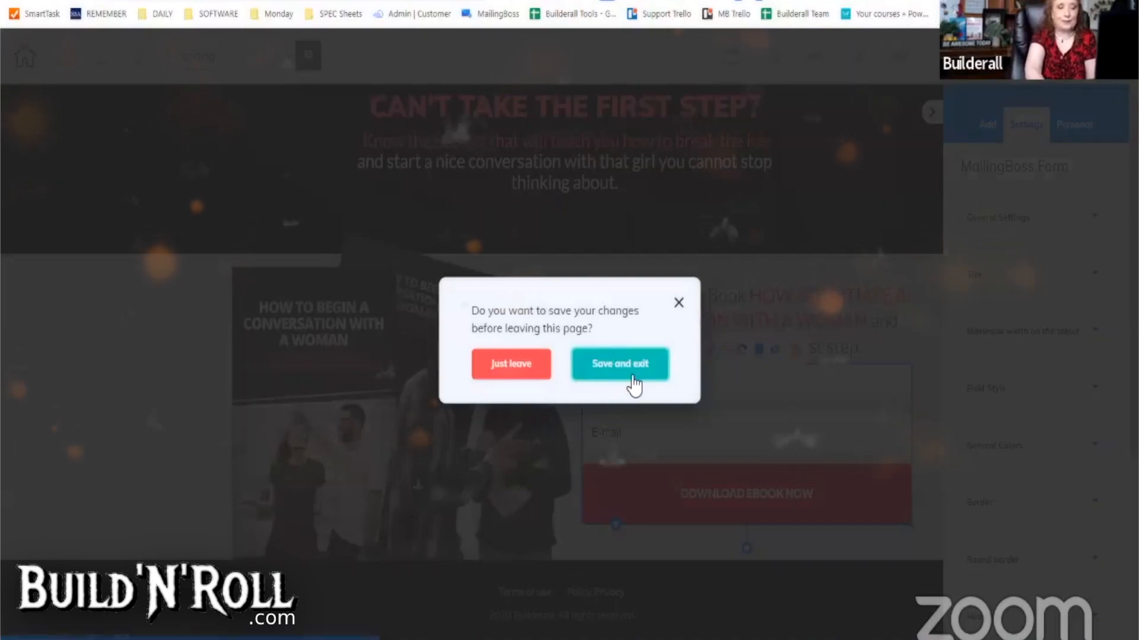
pyautogui.click(633, 379)
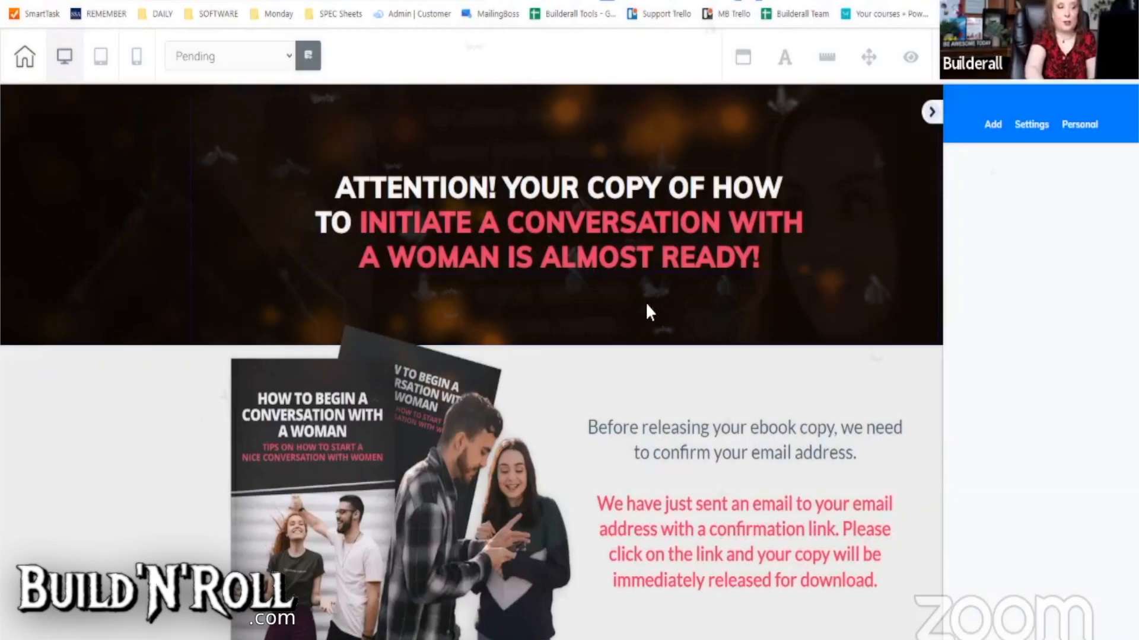
# - Add an animated progress bar above the confirmation text, narrowing it and nudging it right
pyautogui.scroll(-2, 645, 303)
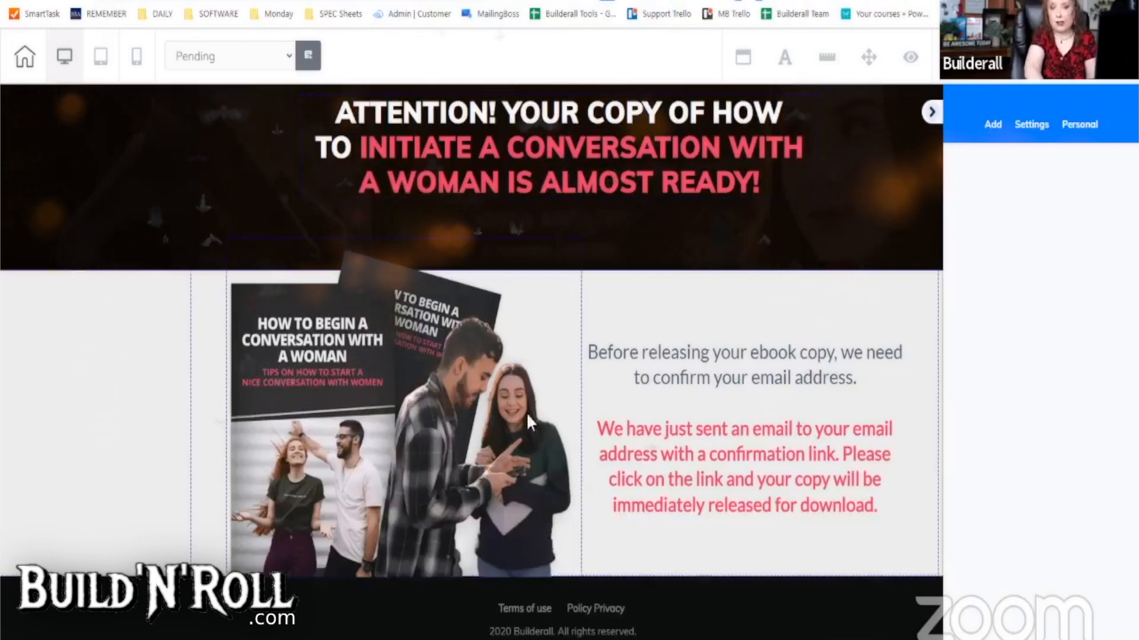
pyautogui.click(991, 126)
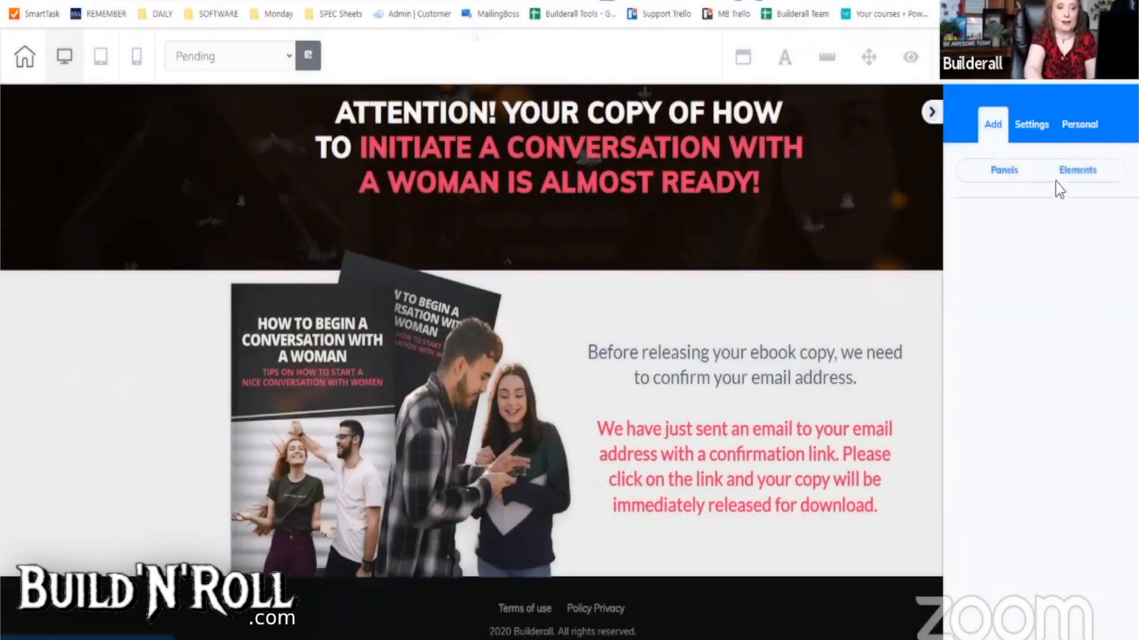
pyautogui.click(1068, 172)
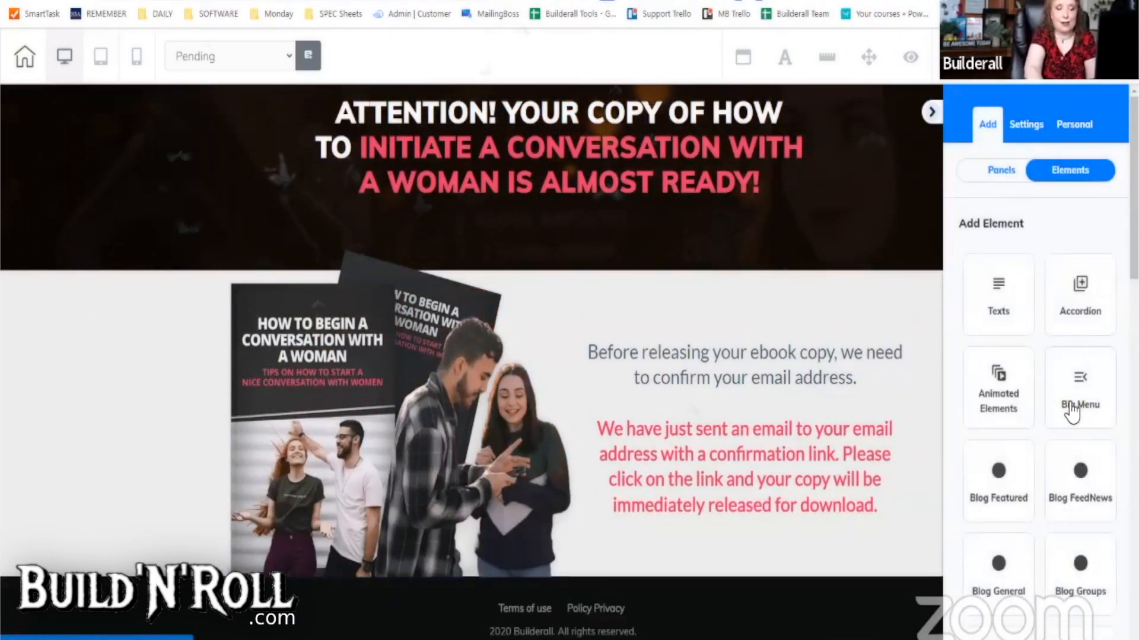
pyautogui.click(1001, 393)
pyautogui.moveTo(1041, 449); pyautogui.dragTo(714, 315)
pyautogui.click(937, 117)
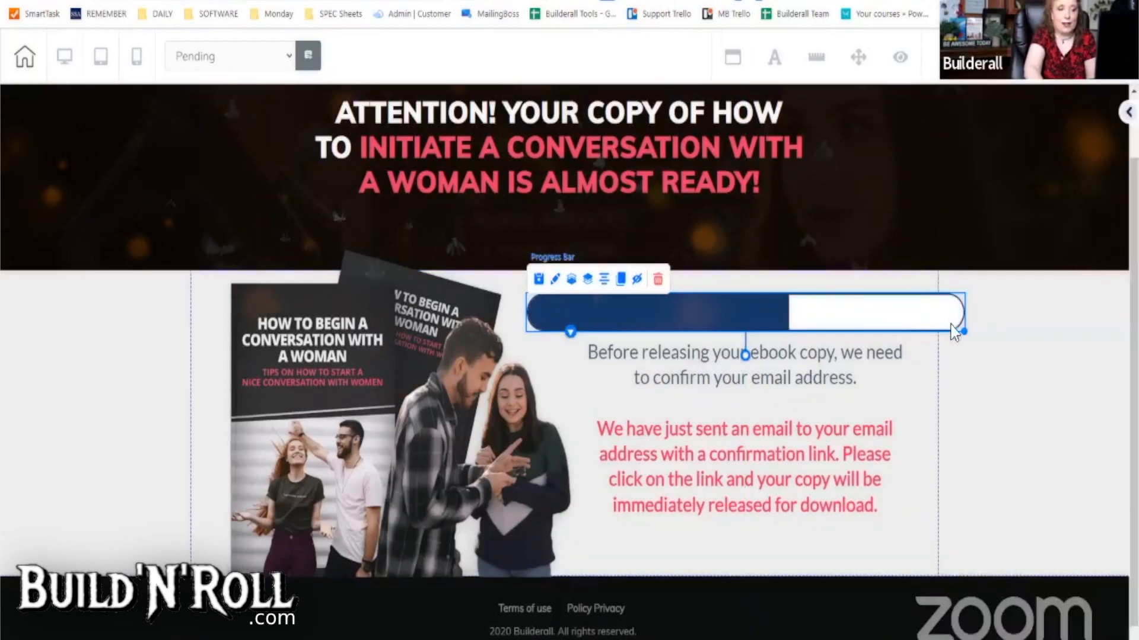
pyautogui.moveTo(965, 333); pyautogui.dragTo(783, 332)
pyautogui.moveTo(658, 314); pyautogui.dragTo(720, 308)
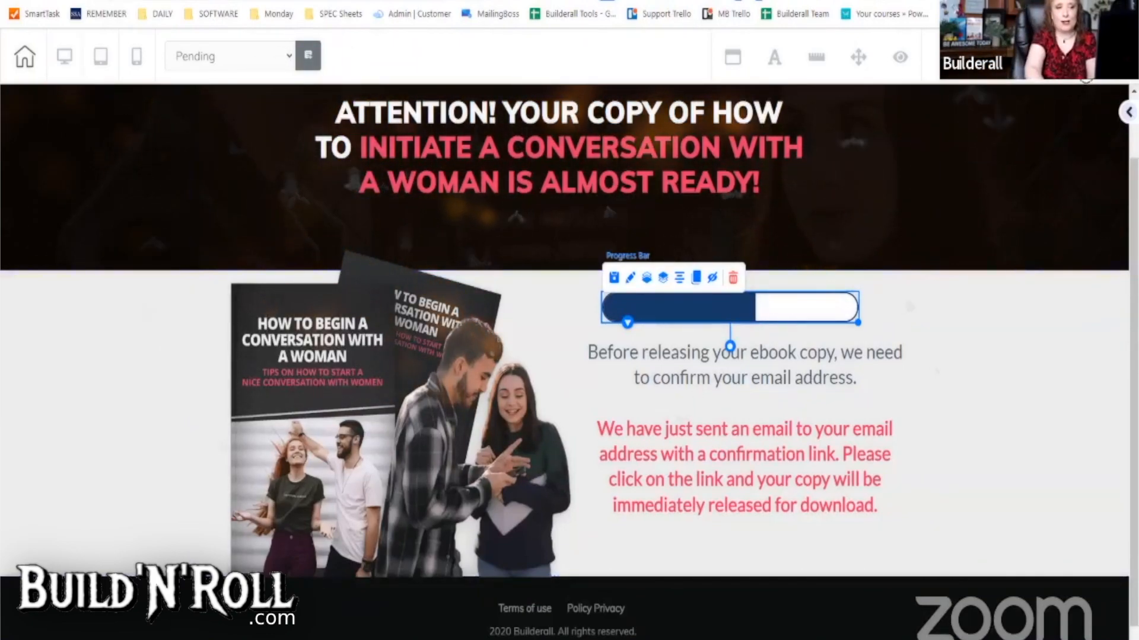
# - Save the Pending page with Ctrl+S, publish the site, and dismiss the confirmation
pyautogui.hotkey('ctrl', 's')
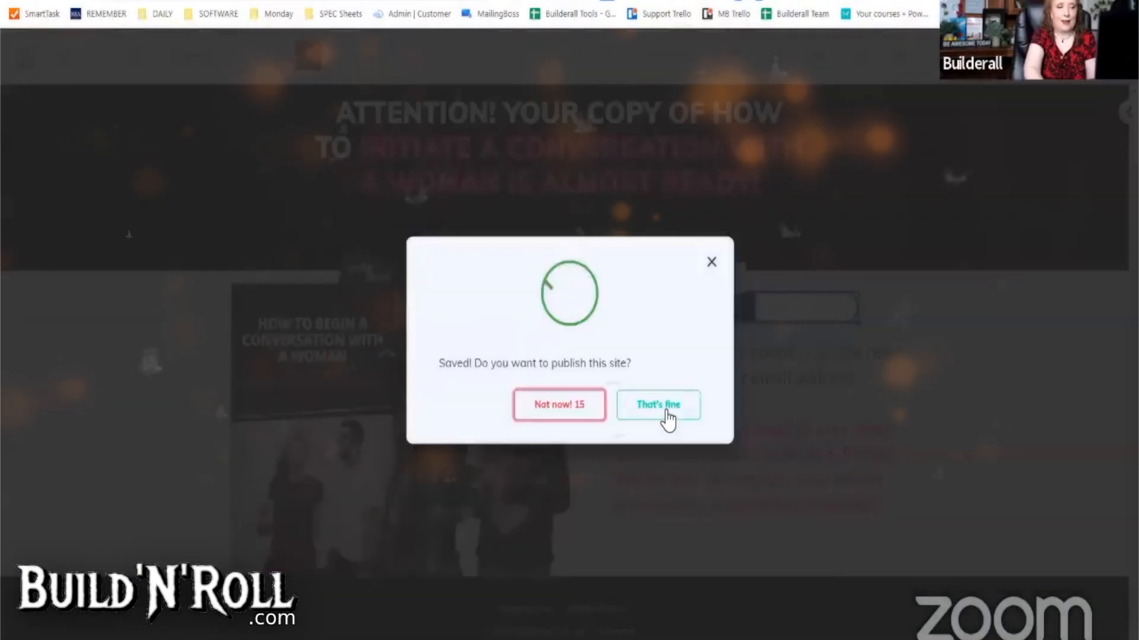
pyautogui.click(667, 418)
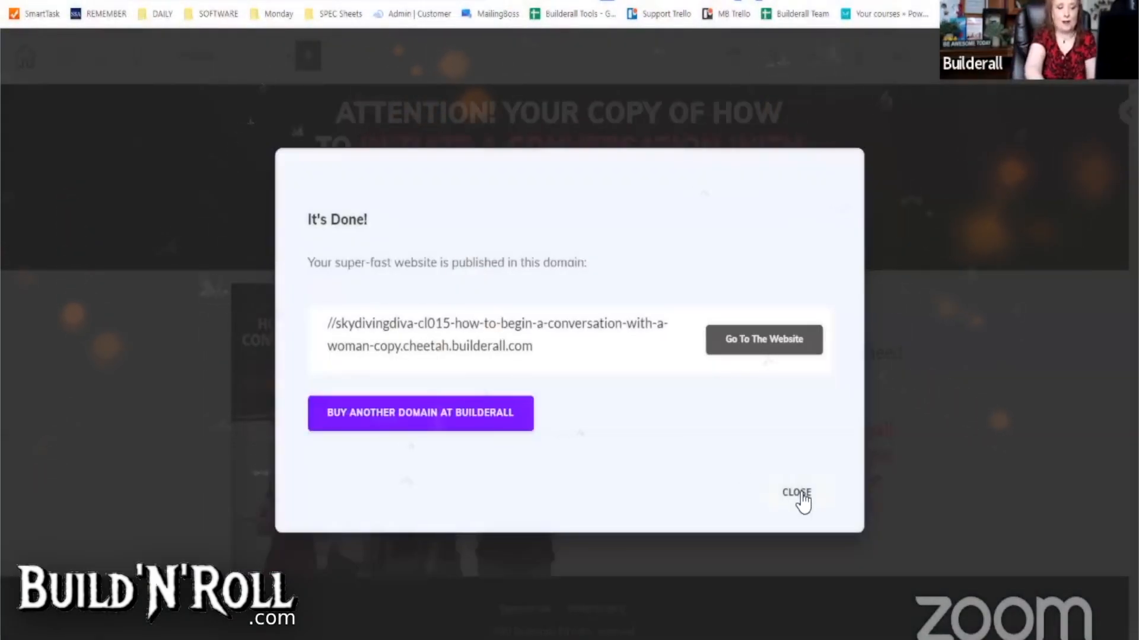
pyautogui.click(797, 494)
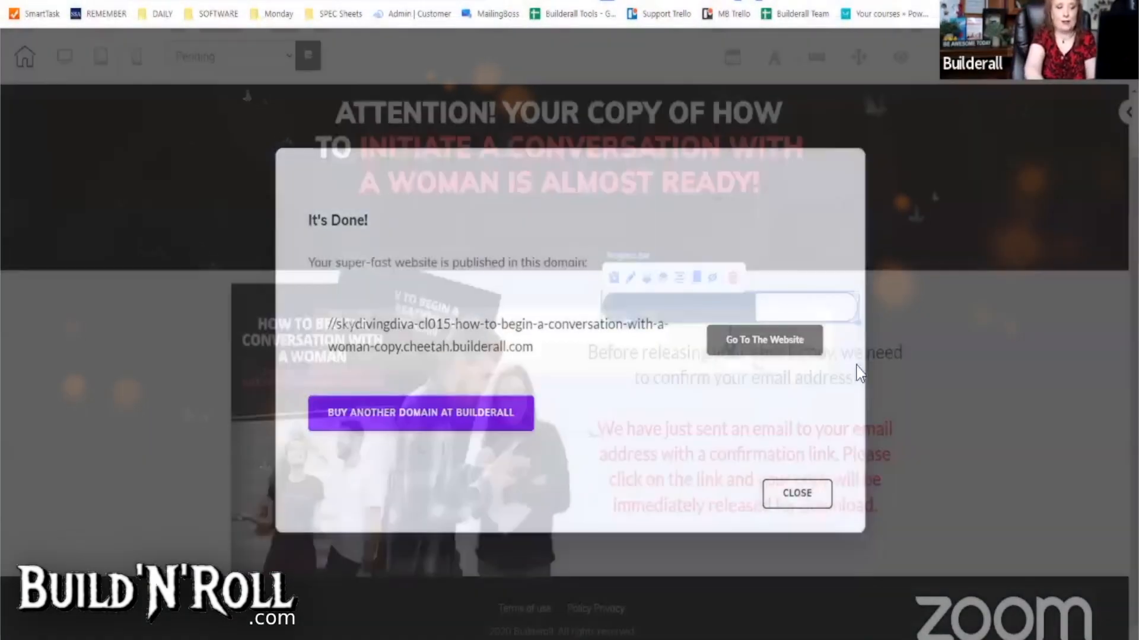
# - Switch to the Thank You page, saving on exit, and select its Start Download Now button
pyautogui.click(215, 61)
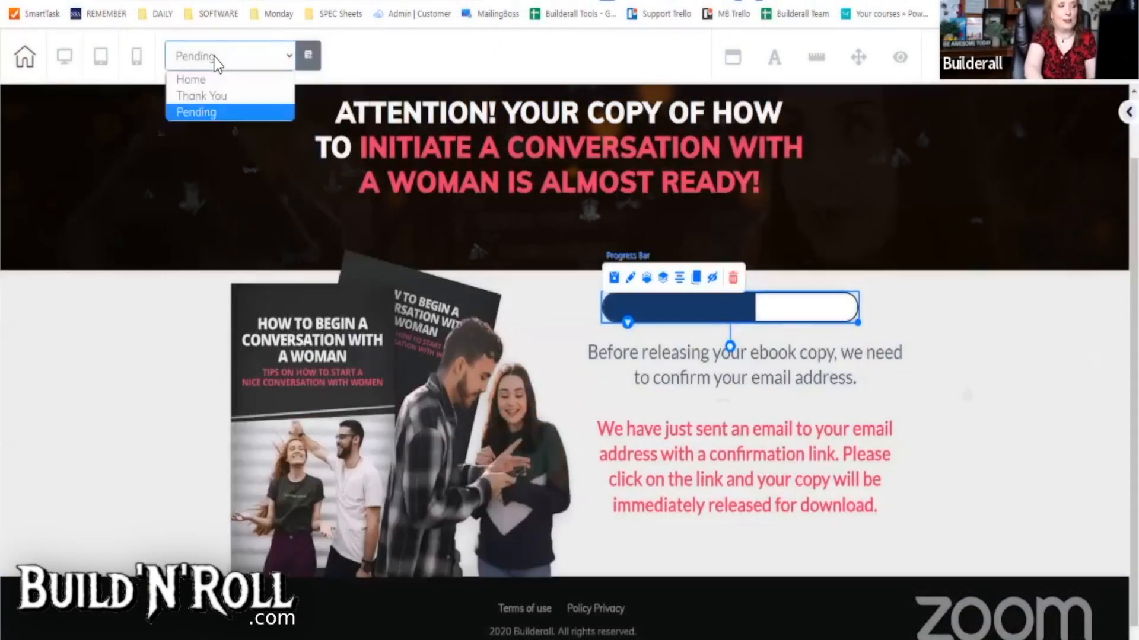
pyautogui.click(215, 96)
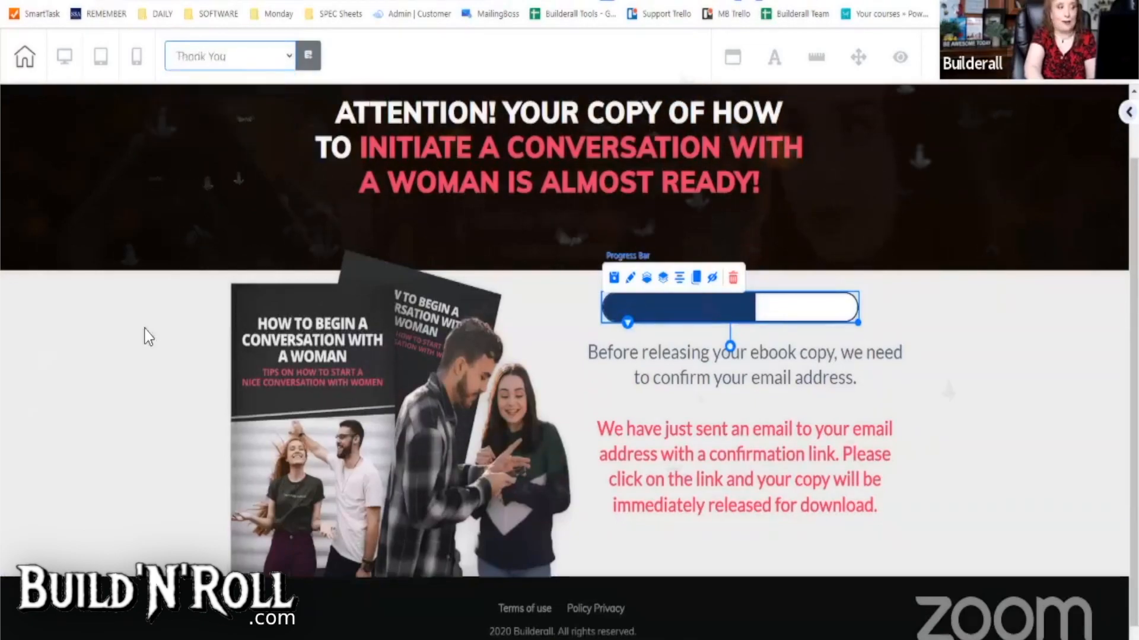
pyautogui.click(593, 371)
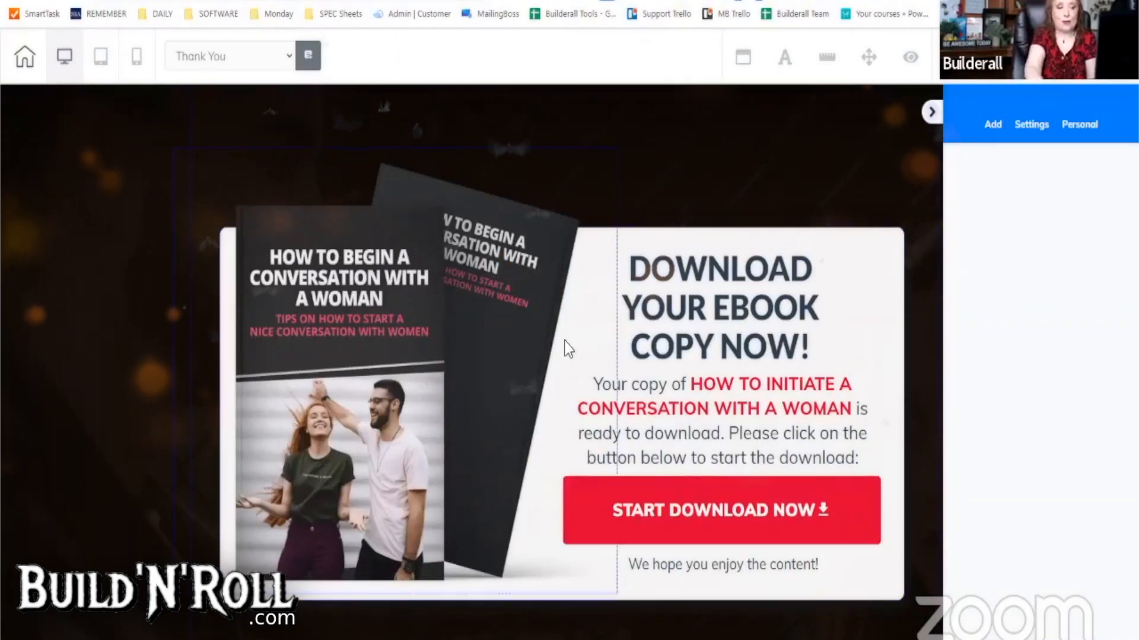
pyautogui.scroll(-3, 605, 347)
pyautogui.click(748, 378)
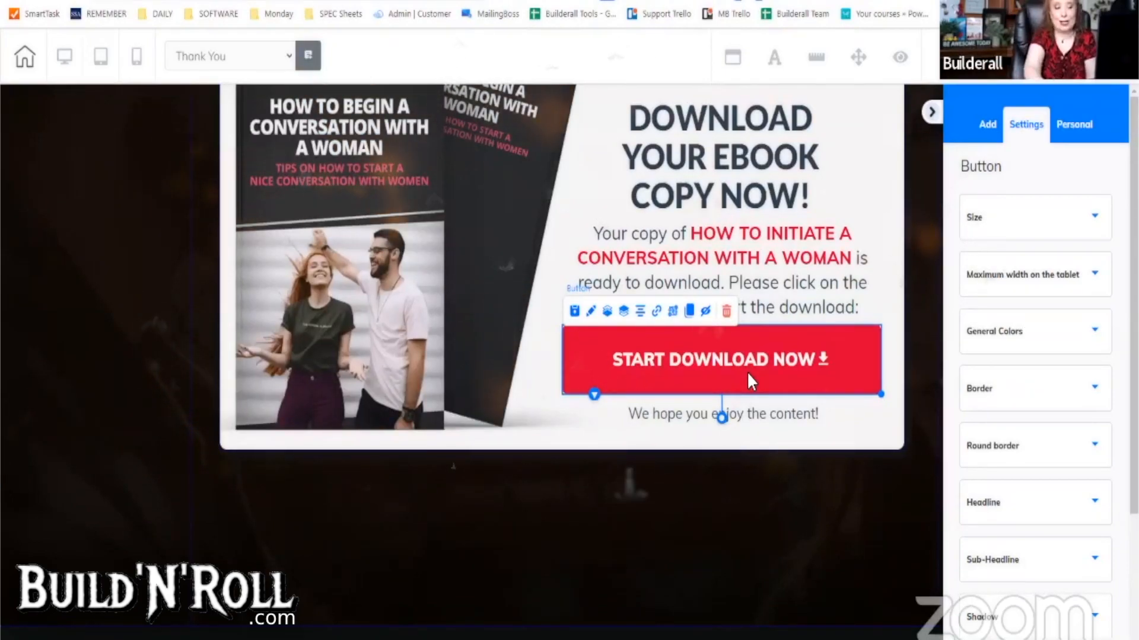
# - Set the button's link to download the adventure cruise lines brochure file and apply it
pyautogui.click(657, 313)
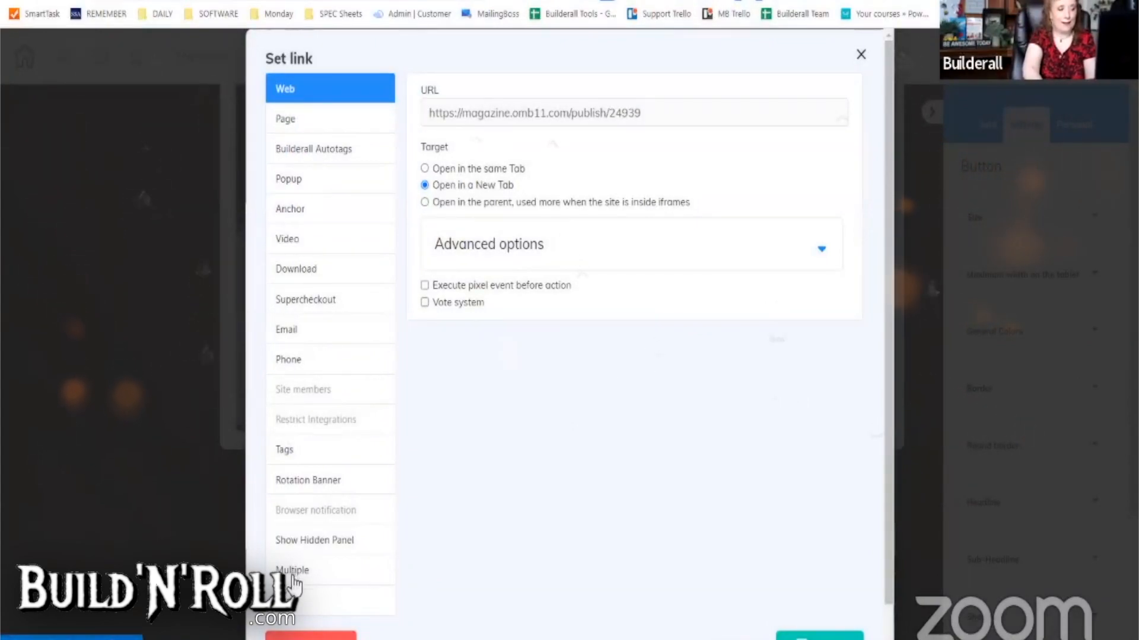
pyautogui.click(290, 273)
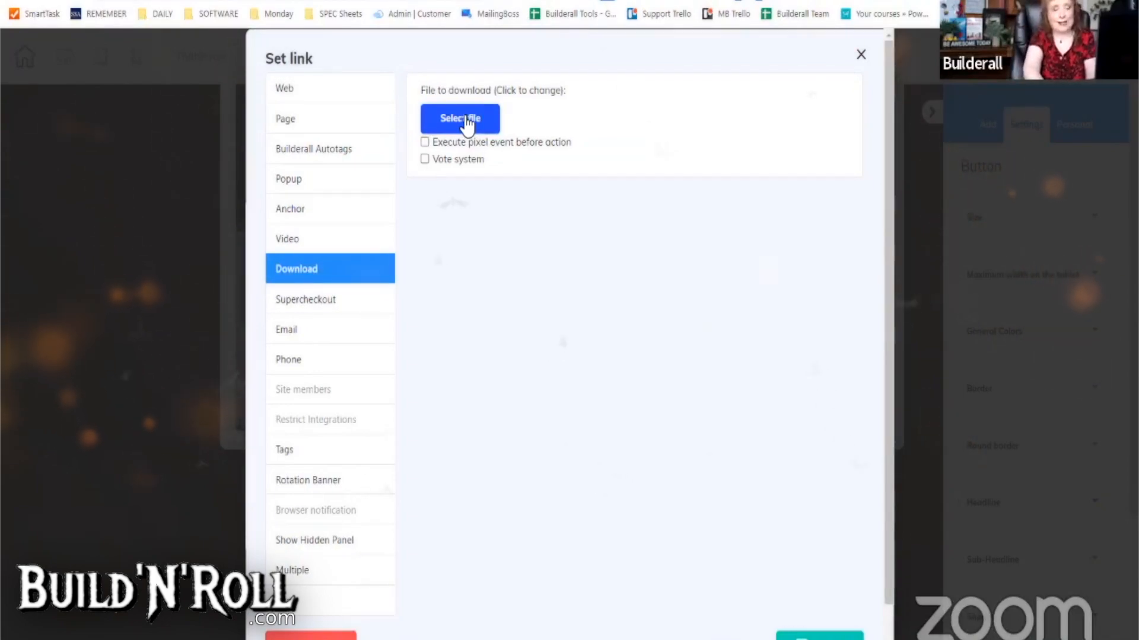
pyautogui.click(472, 120)
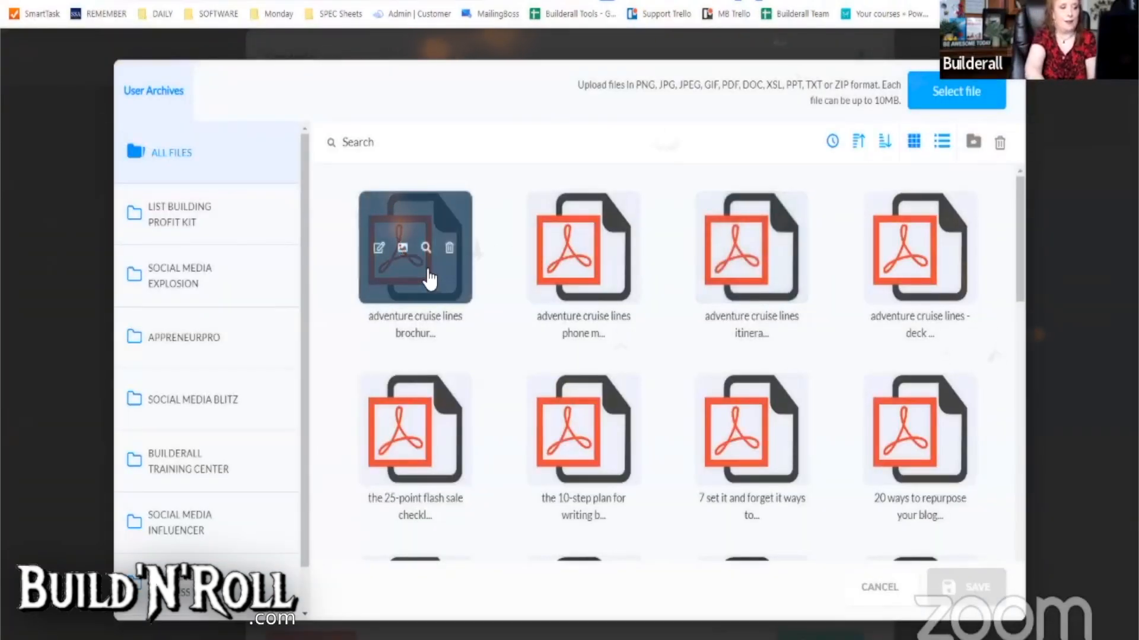
pyautogui.click(432, 280)
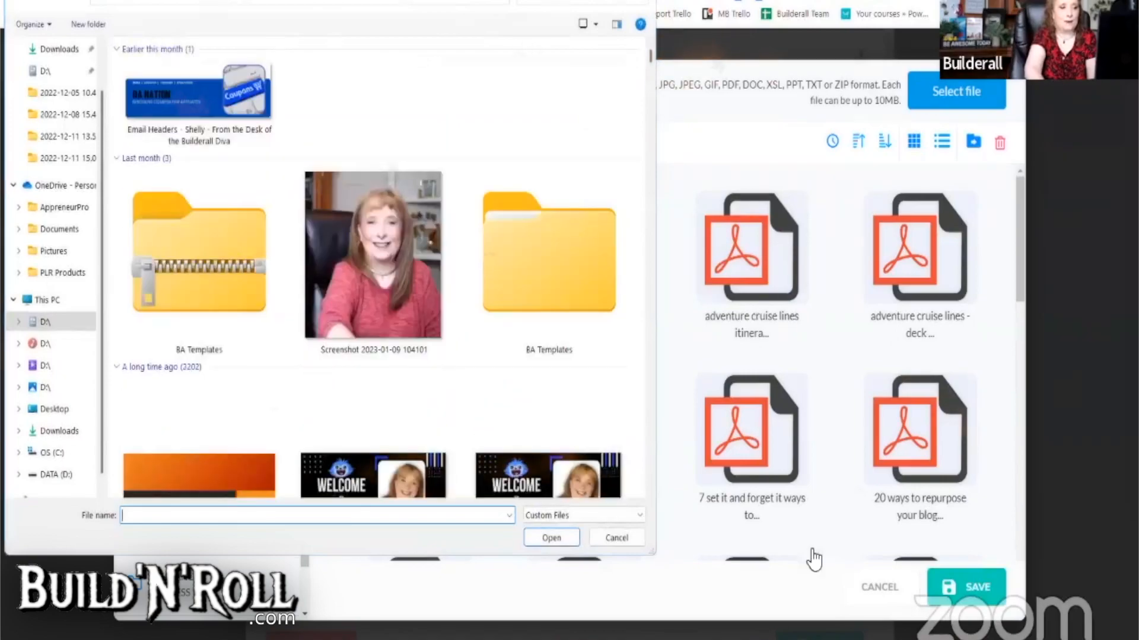
pyautogui.press('Escape')
pyautogui.click(986, 578)
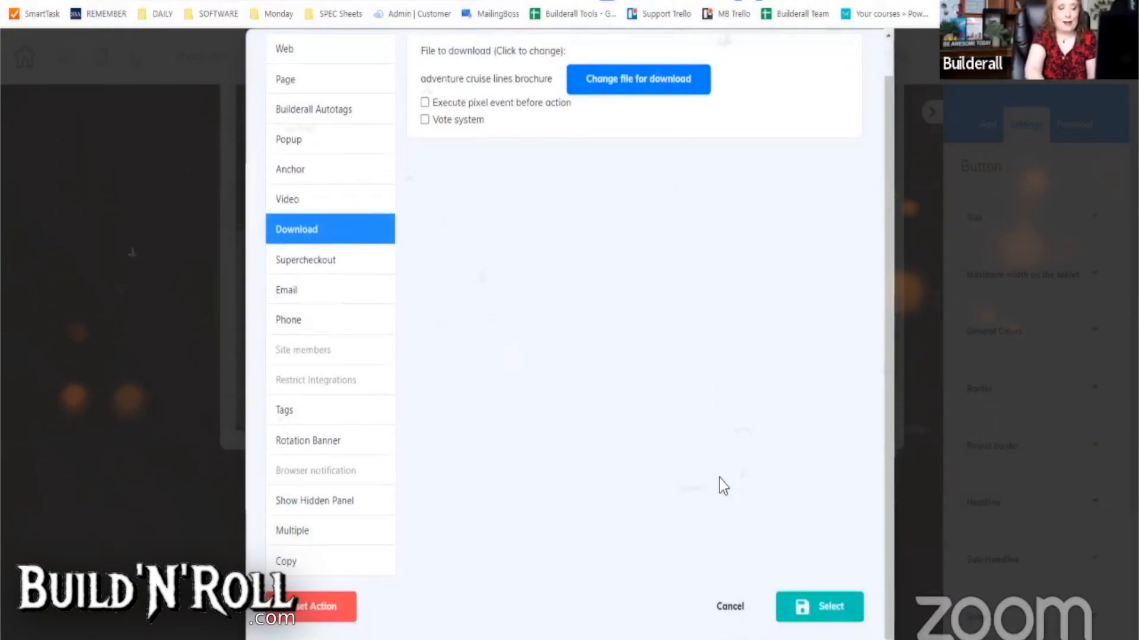
pyautogui.click(797, 602)
pyautogui.scroll(1, 690, 580)
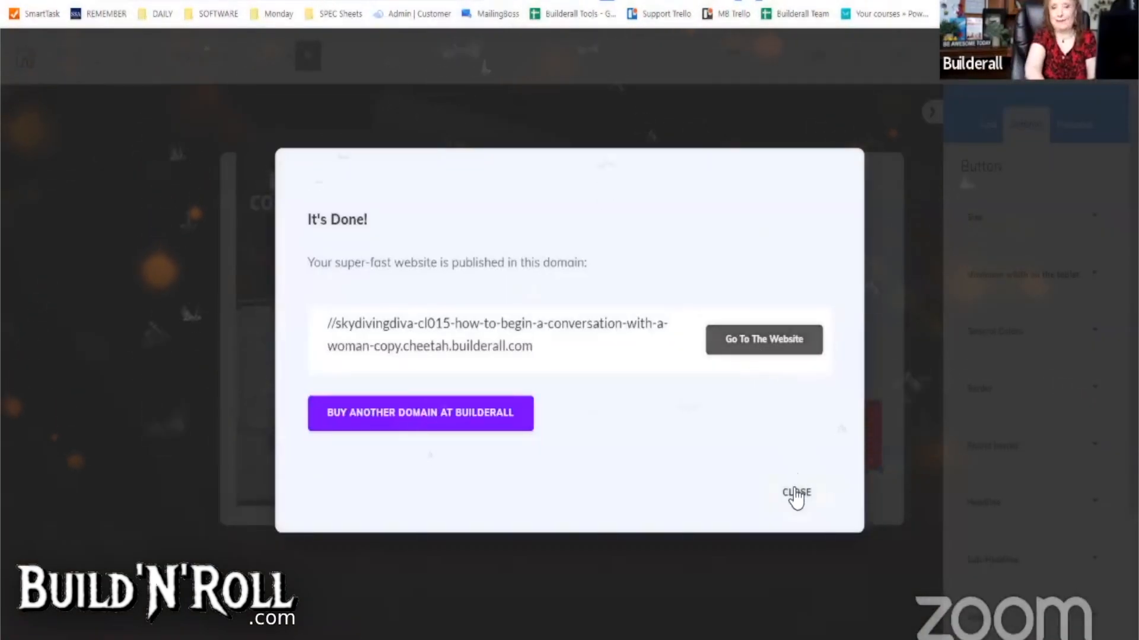
# - Return to the CL015 site's page list and publish the site with Home, Pending and Thank You
pyautogui.click(795, 495)
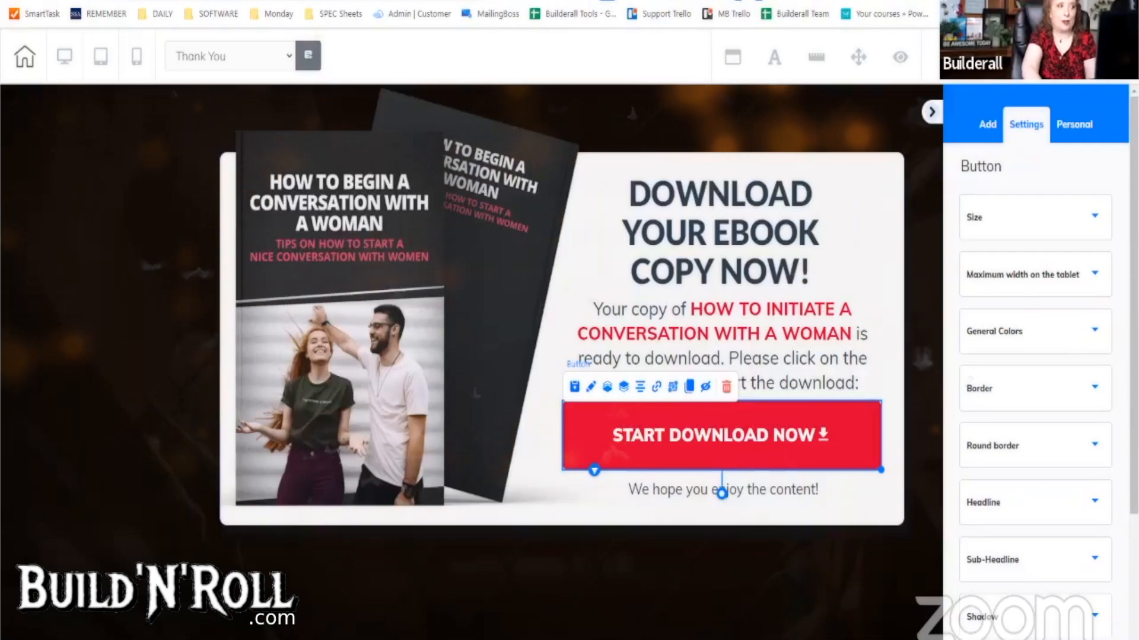
pyautogui.click(261, 2)
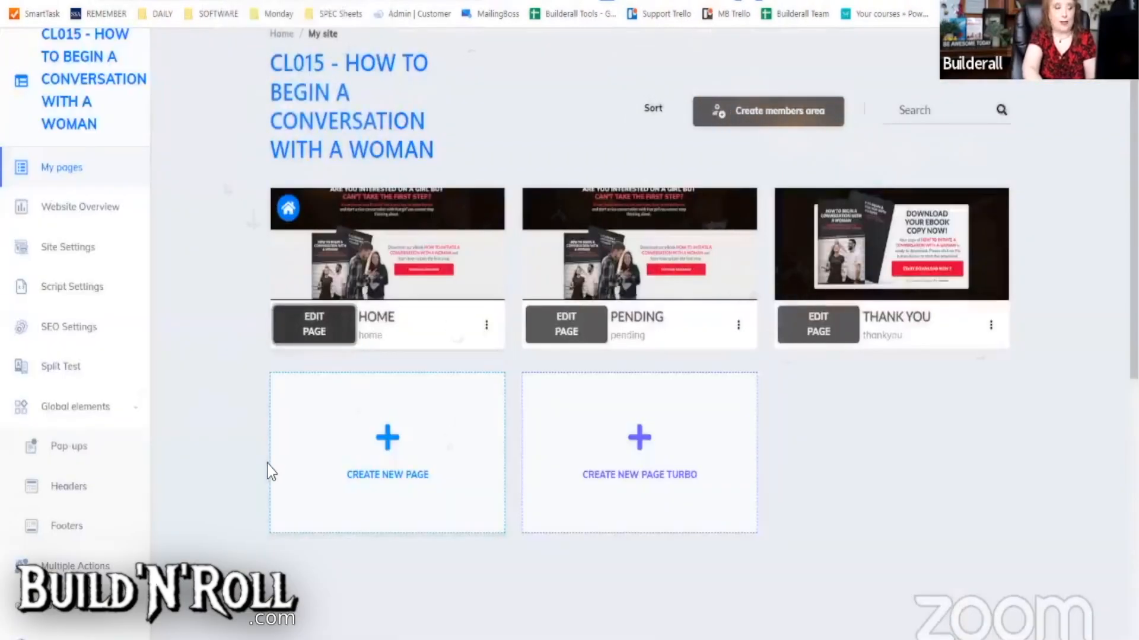
pyautogui.scroll(-3, 186, 425)
pyautogui.scroll(4, 149, 452)
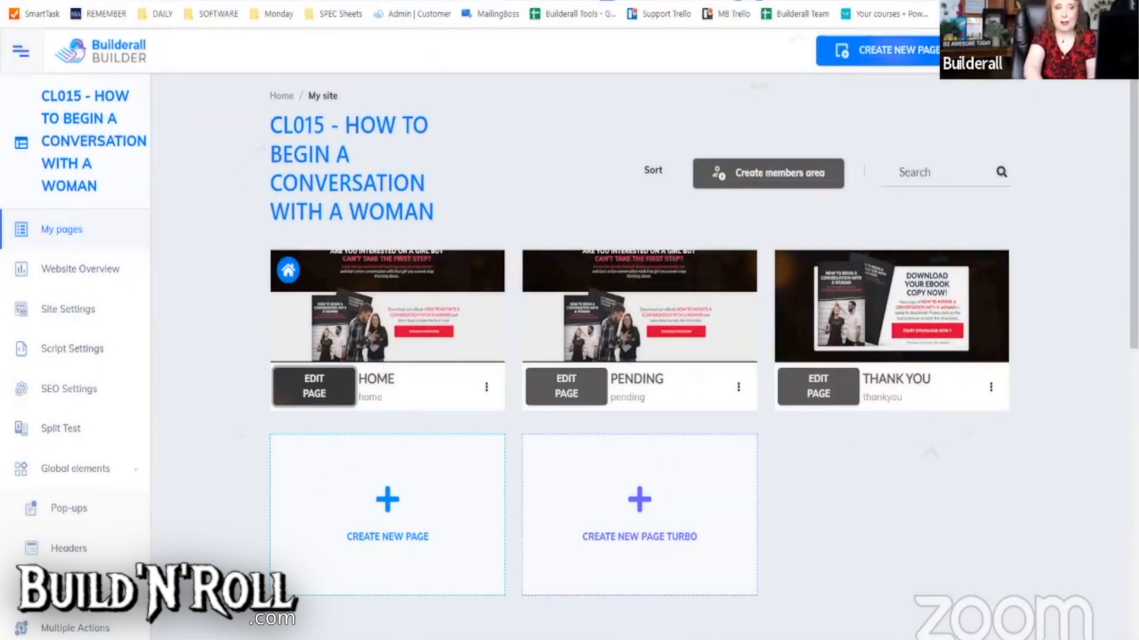
pyautogui.click(564, 359)
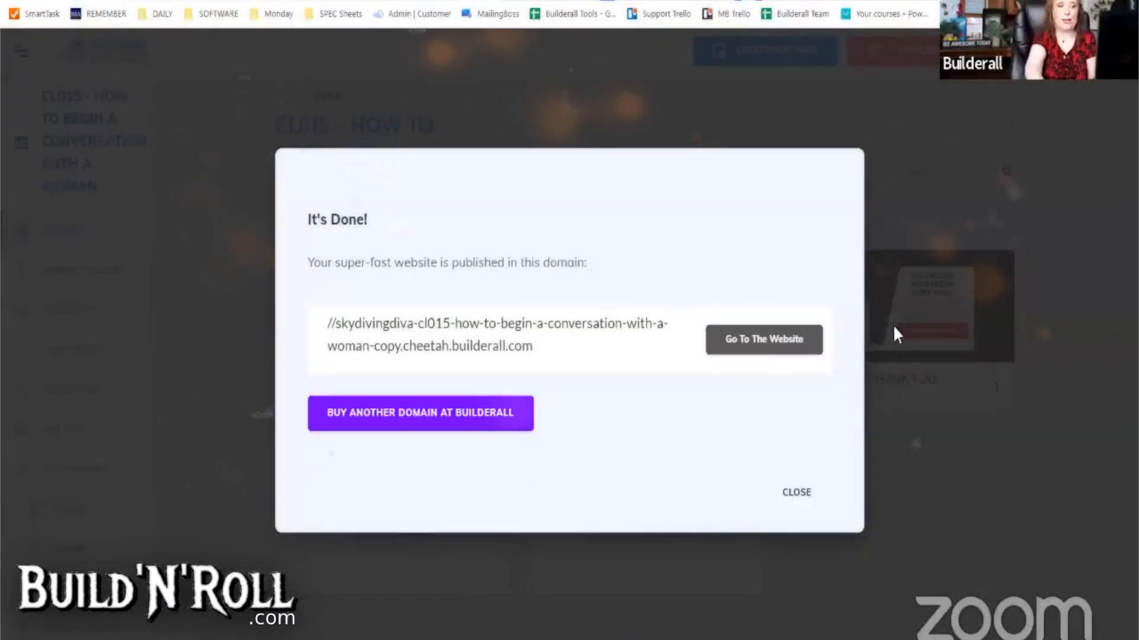
pyautogui.click(797, 496)
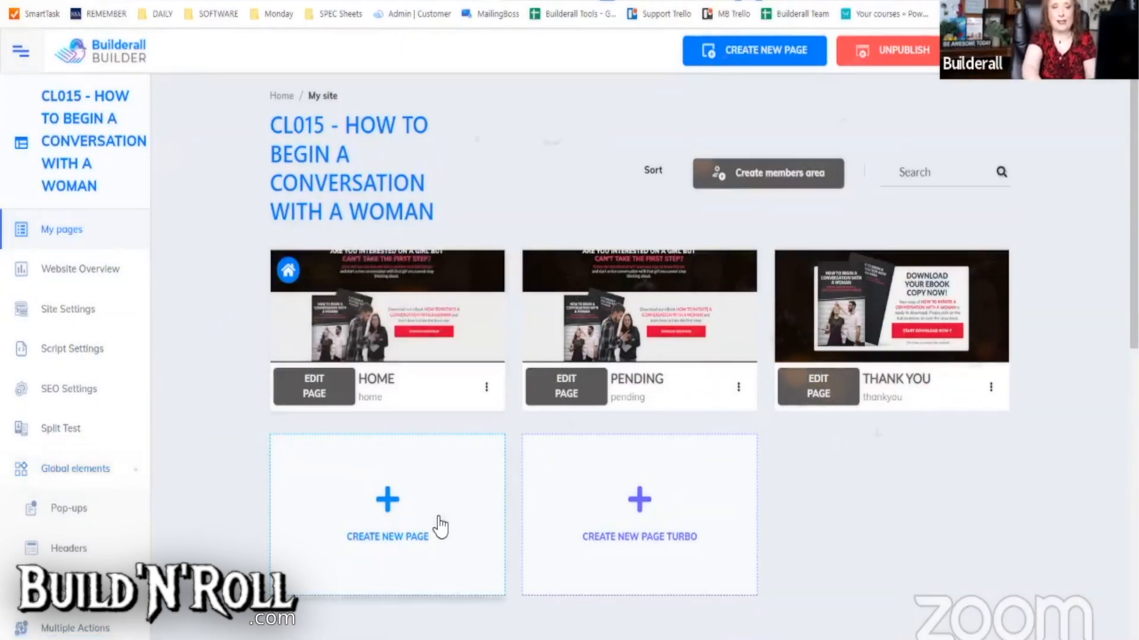
pyautogui.scroll(-1, 142, 510)
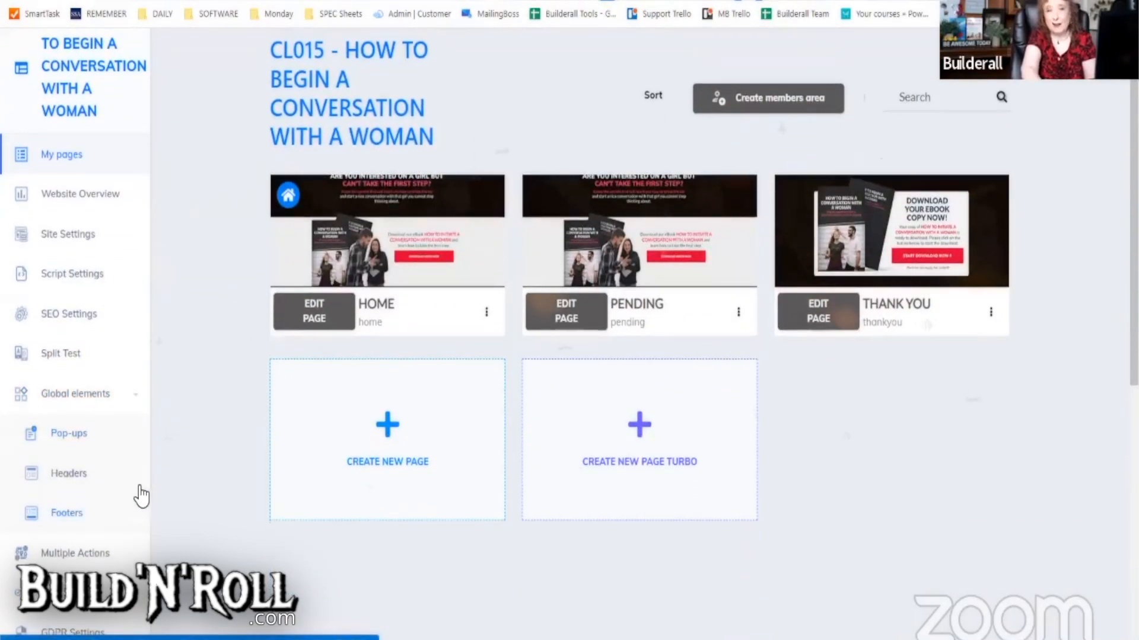
pyautogui.scroll(-3, 140, 496)
pyautogui.scroll(-4, 59, 356)
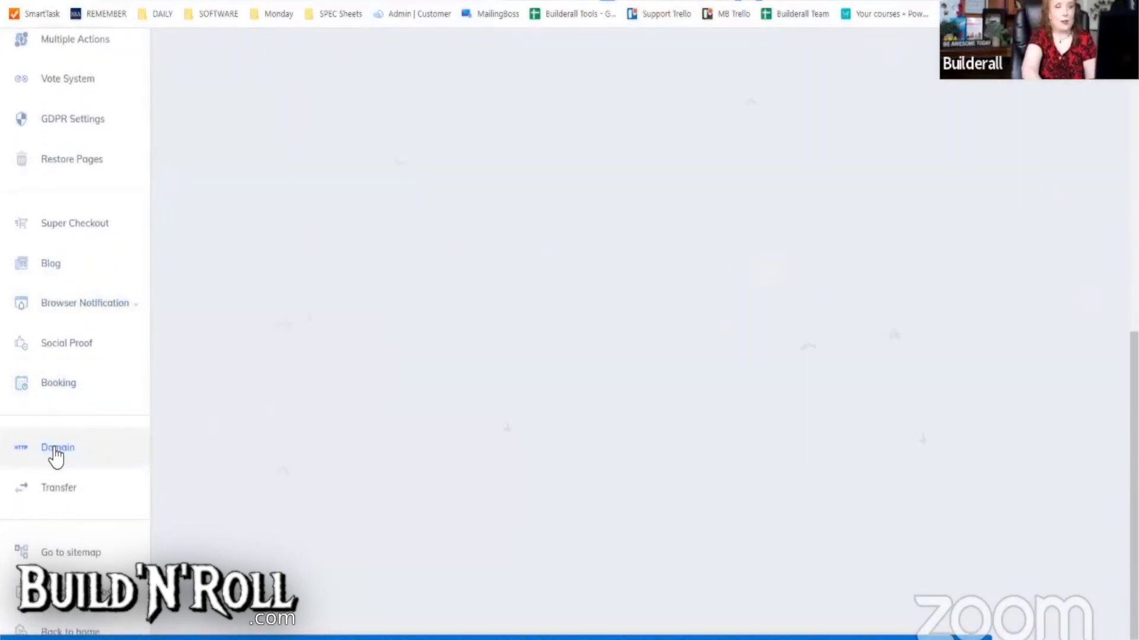
pyautogui.click(56, 450)
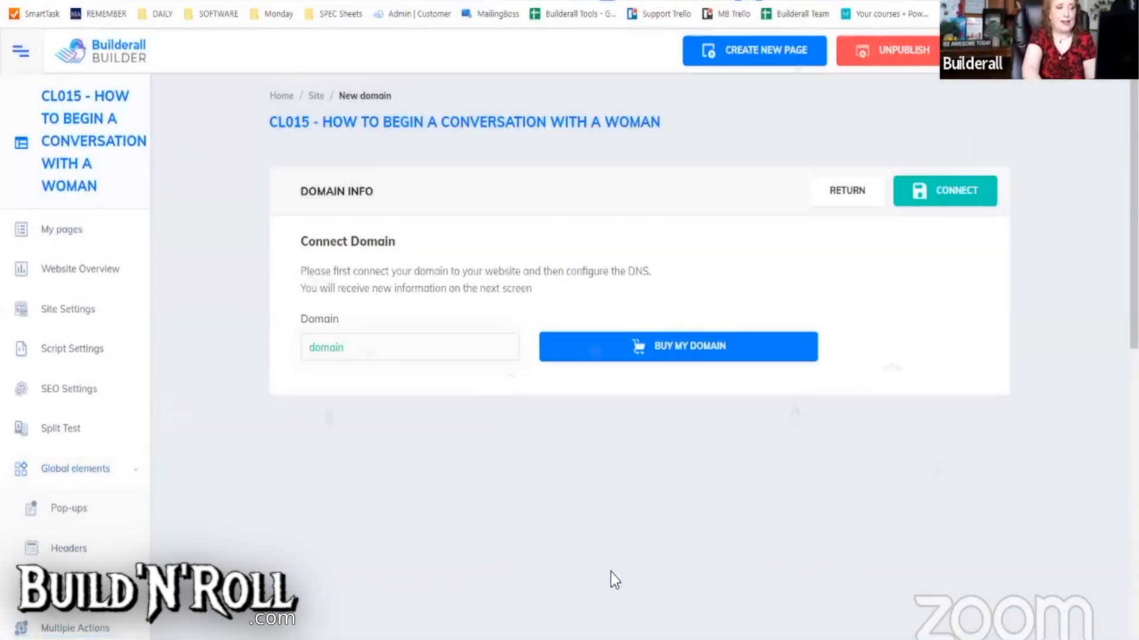
pyautogui.click(351, 351)
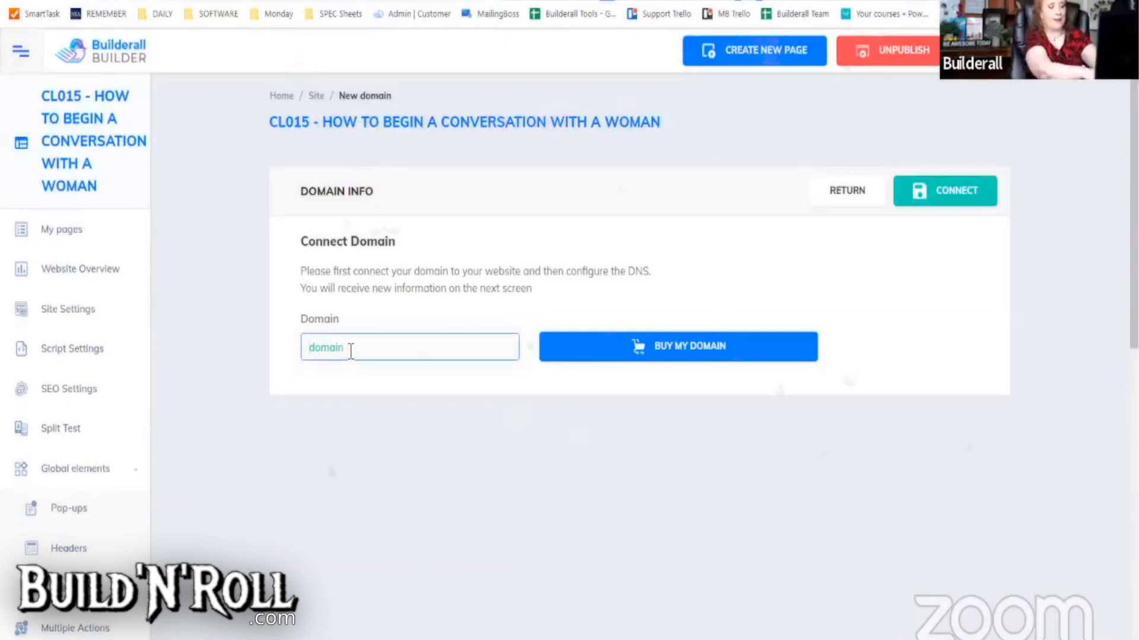
pyautogui.write('test.shellyturner.com')
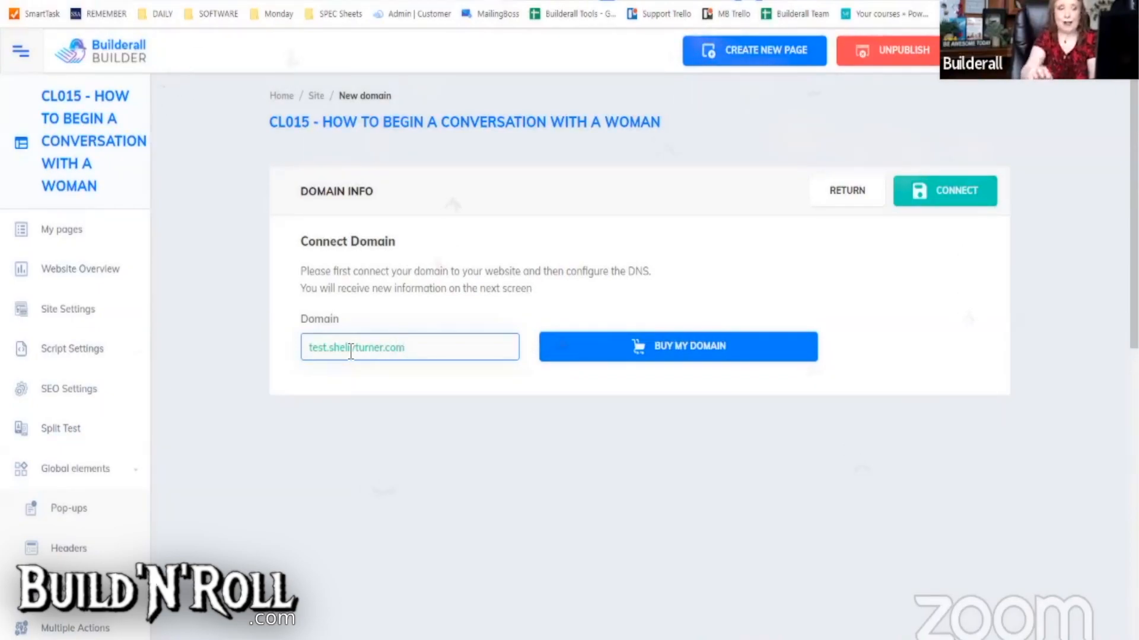
pyautogui.click(331, 351)
pyautogui.press('BackSpace')
pyautogui.press('BackSpace')
pyautogui.press('BackSpace')
pyautogui.press('BackSpace')
pyautogui.press('BackSpace')
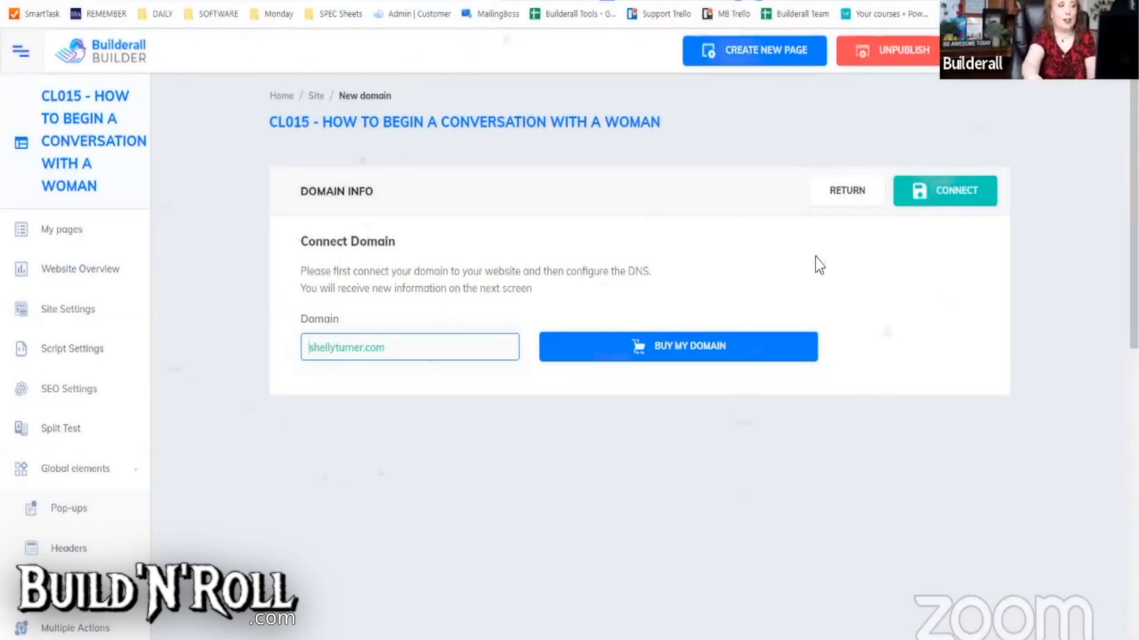
pyautogui.write('test.')
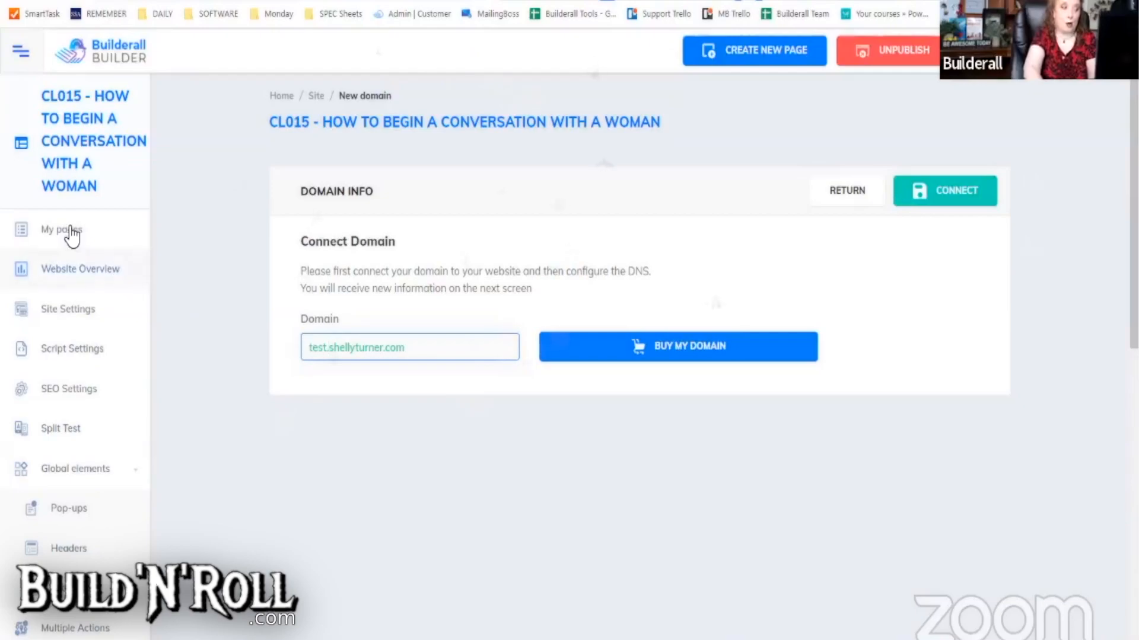
pyautogui.click(66, 230)
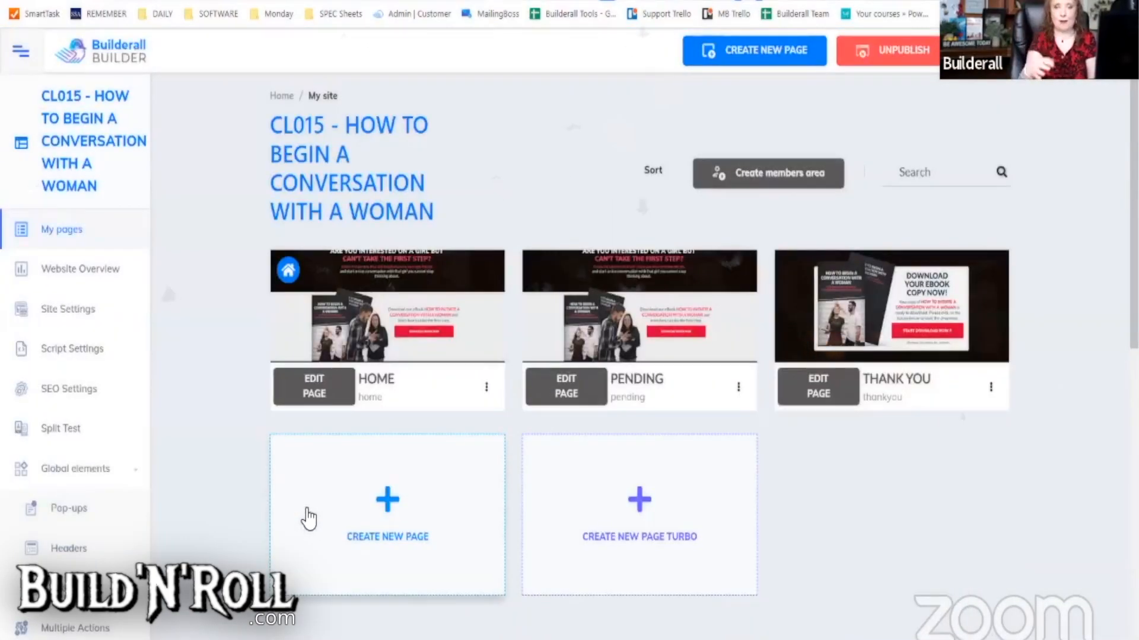